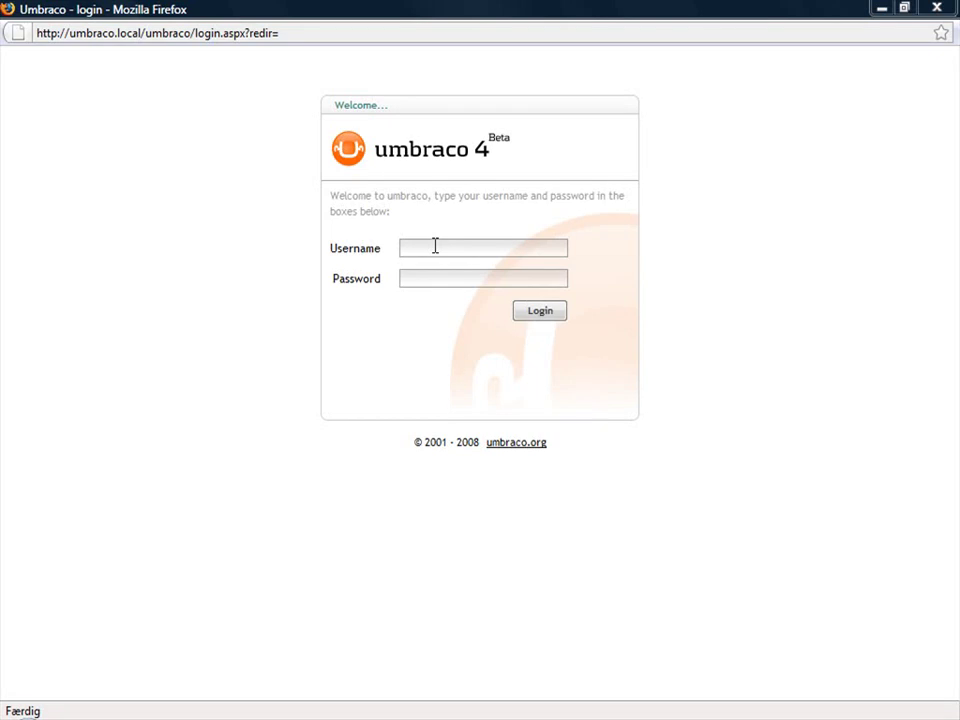
# - Log in to the Umbraco backoffice with the suggested username and password
pyautogui.click(435, 246)
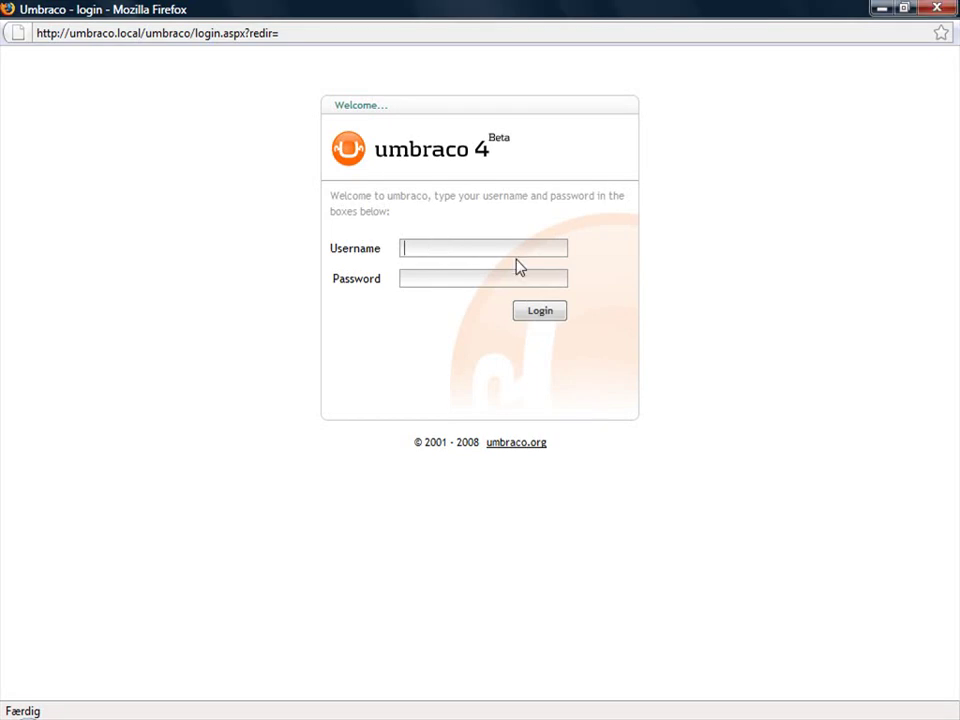
pyautogui.write('admin')
pyautogui.press('Tab')
pyautogui.write('admi')
pyautogui.click(541, 311)
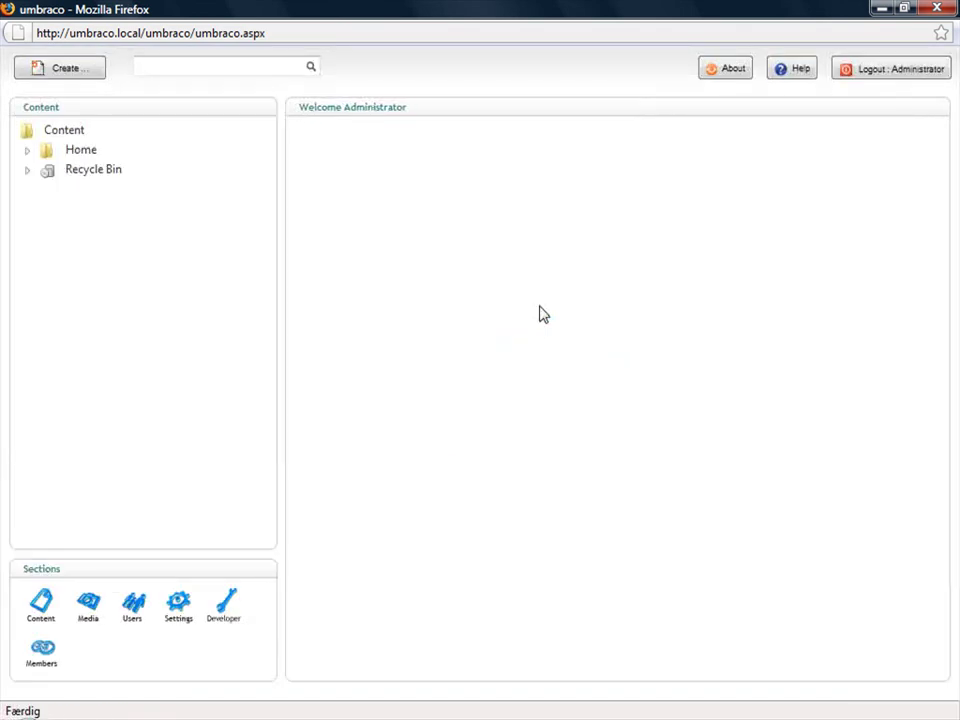
# - Open the Home page's Properties and follow its /home.aspx link to the live site
pyautogui.click(28, 151)
pyautogui.click(80, 150)
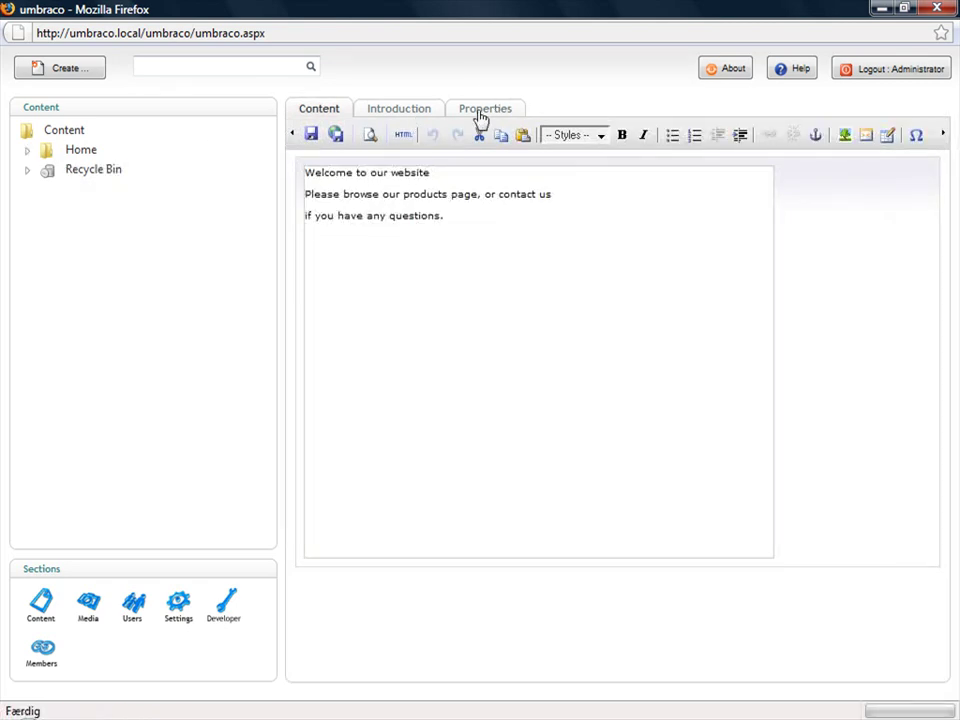
pyautogui.click(481, 112)
pyautogui.click(450, 478)
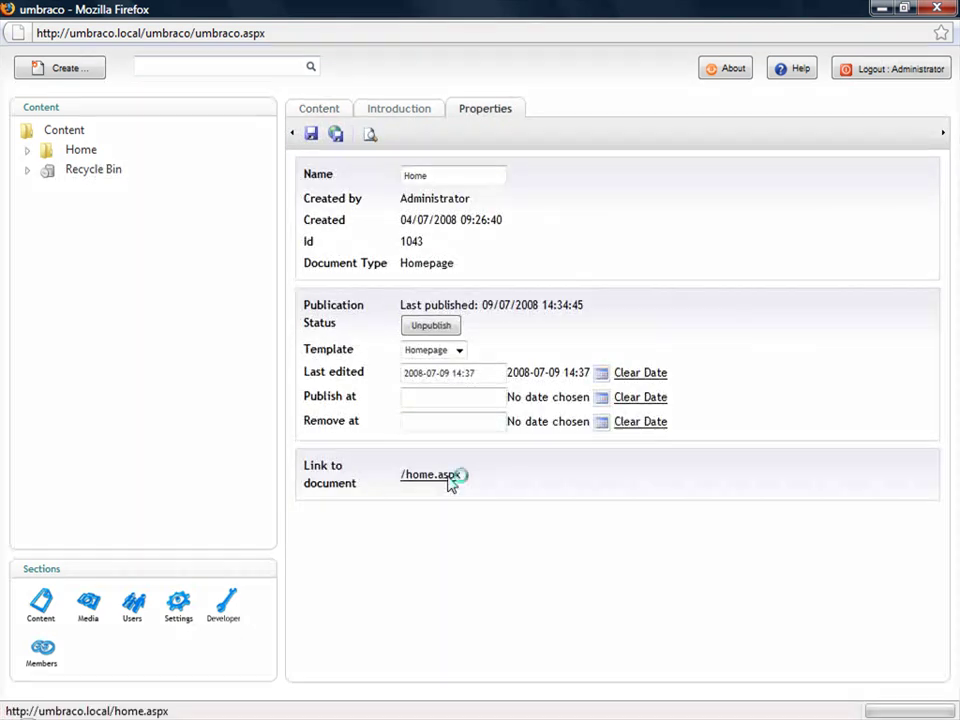
pyautogui.hotkey('alt', 'Tab')
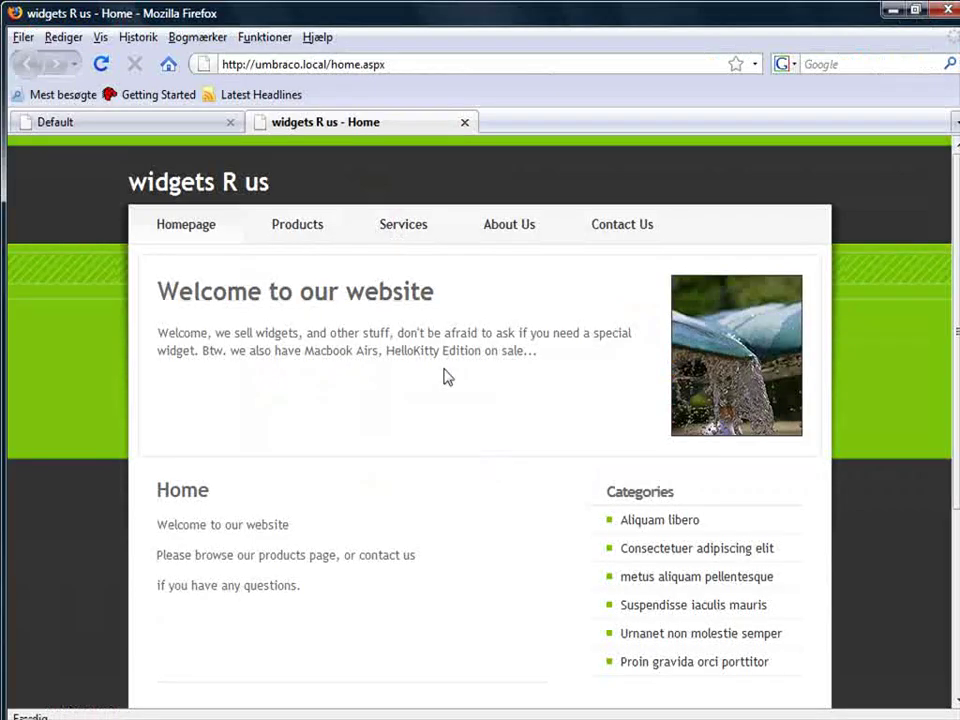
pyautogui.scroll(-5, 447, 376)
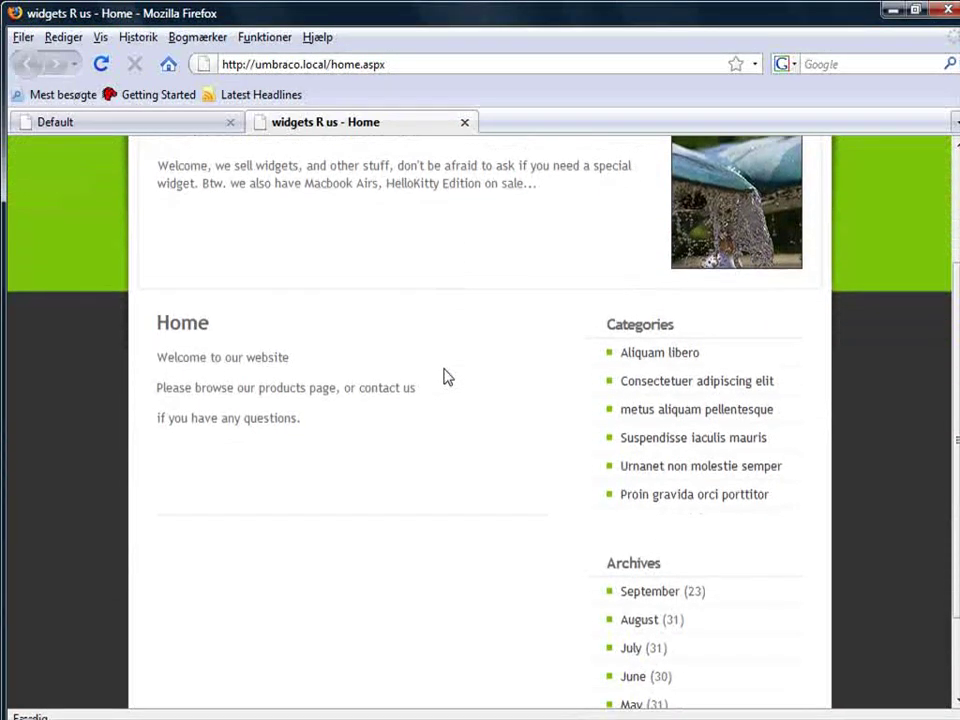
pyautogui.scroll(5, 447, 376)
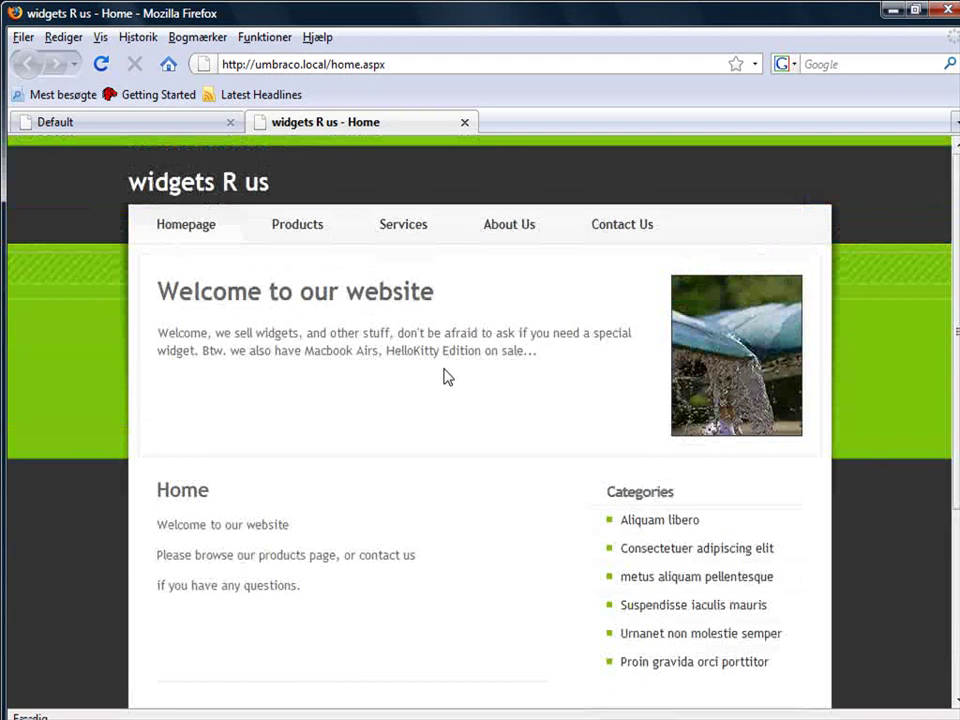
pyautogui.click(301, 228)
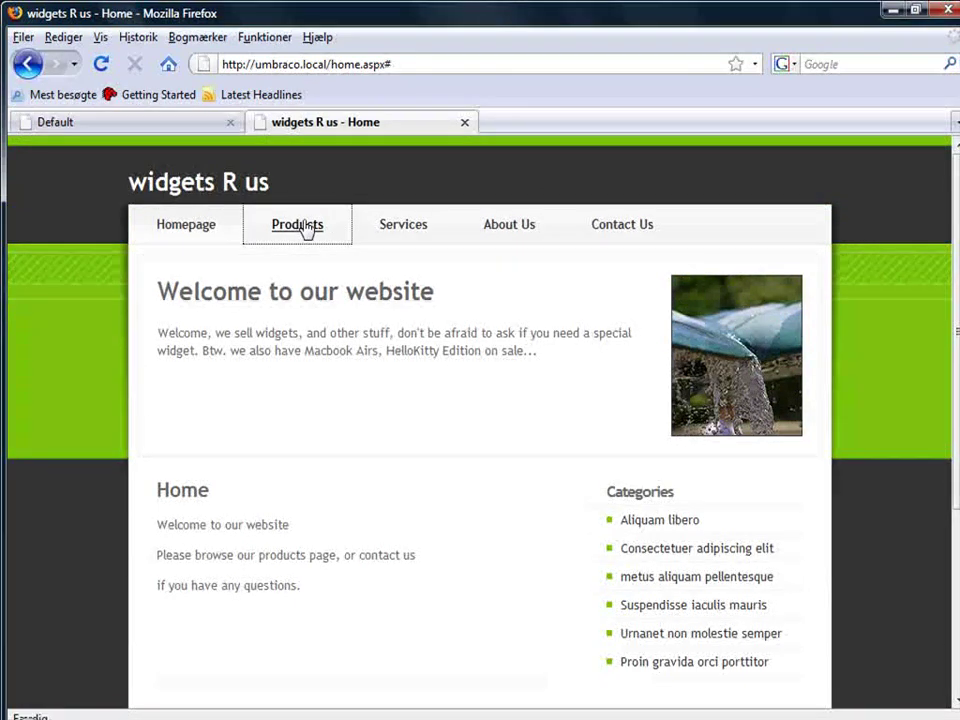
pyautogui.click(399, 228)
pyautogui.click(210, 228)
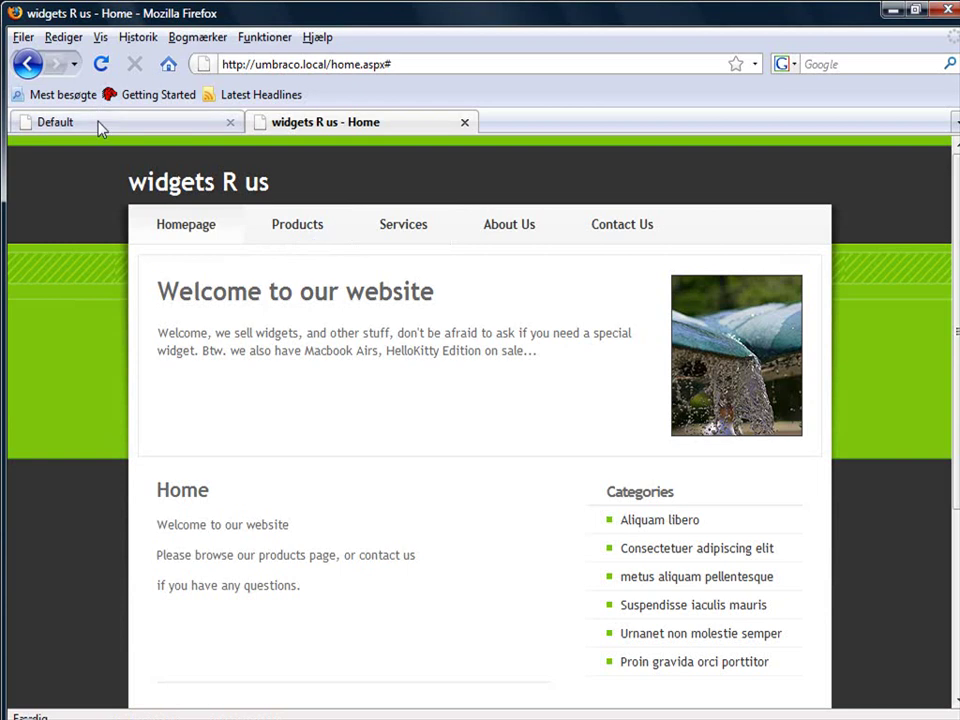
pyautogui.hotkey('alt', 'Tab')
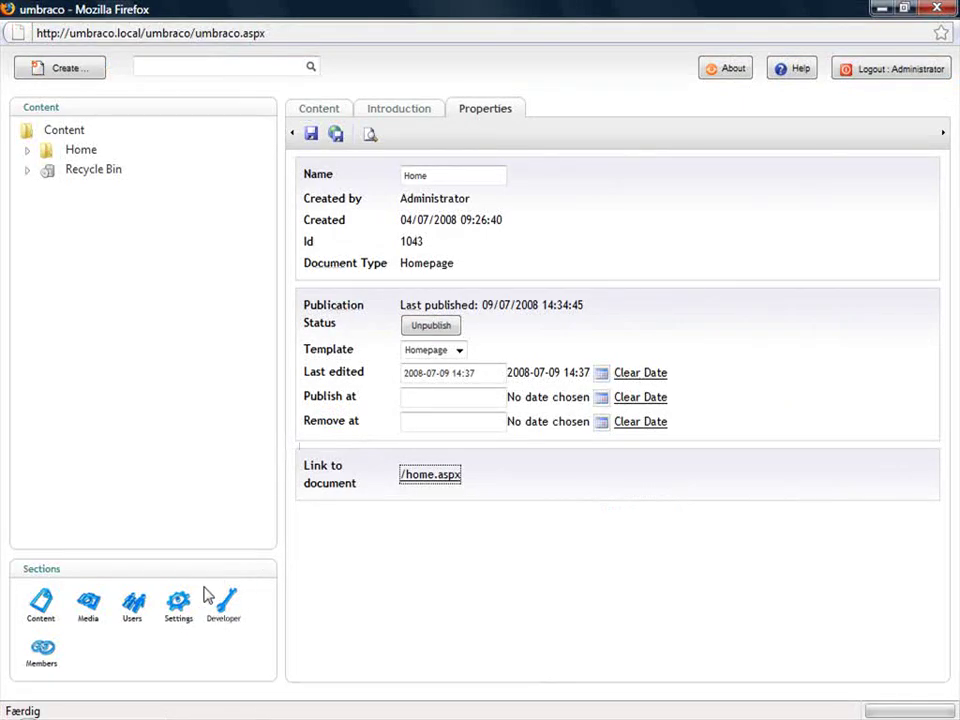
# - Switch to the Developer section and briefly browse its XSLT files
pyautogui.click(27, 150)
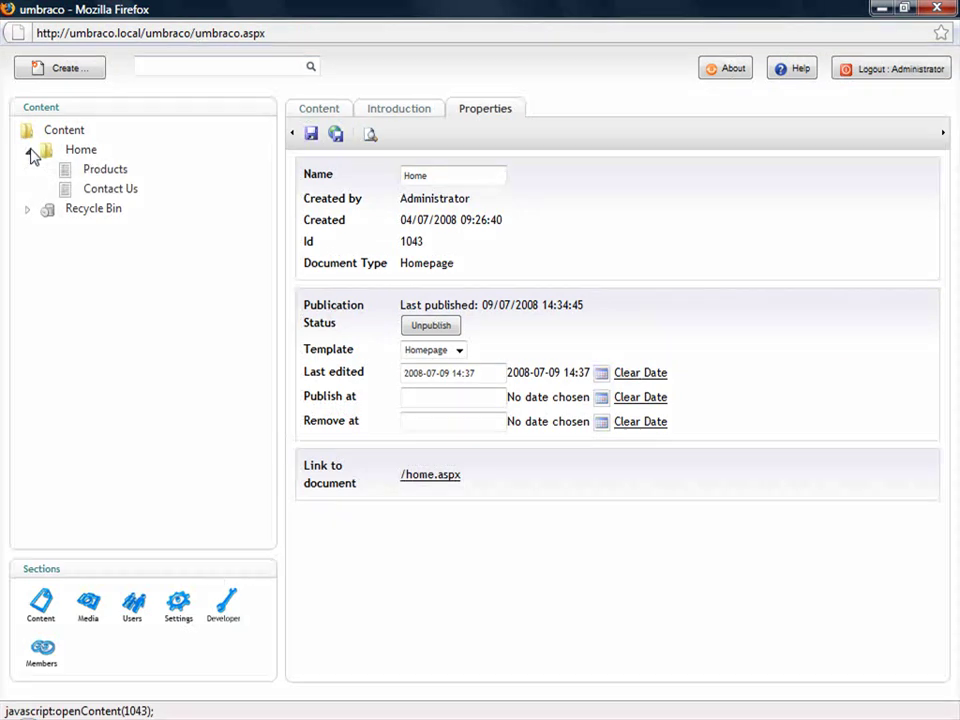
pyautogui.click(221, 605)
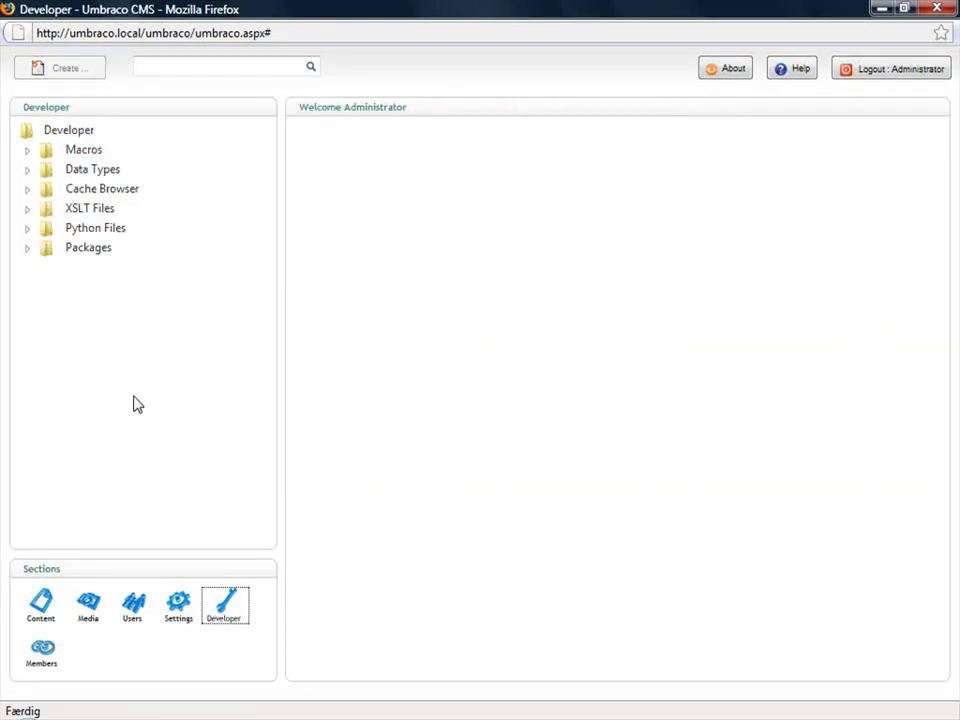
pyautogui.click(29, 211)
pyautogui.click(29, 212)
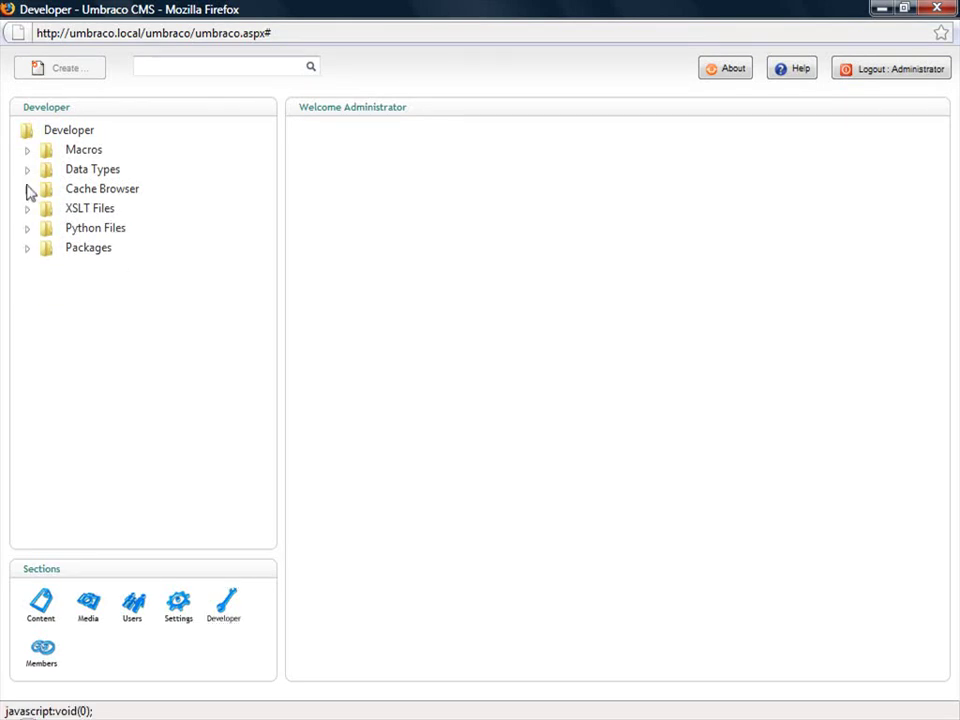
# - Create a new macro named 'My Top Navigation' under Macros
pyautogui.click(30, 151)
pyautogui.rightClick(78, 156)
pyautogui.click(120, 165)
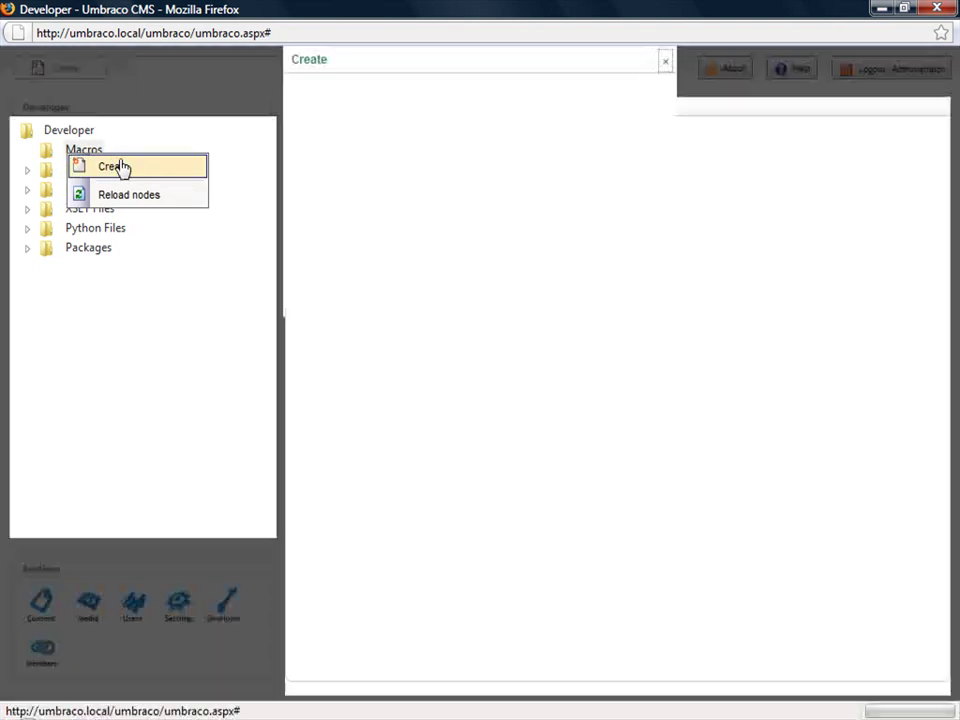
pyautogui.write('M')
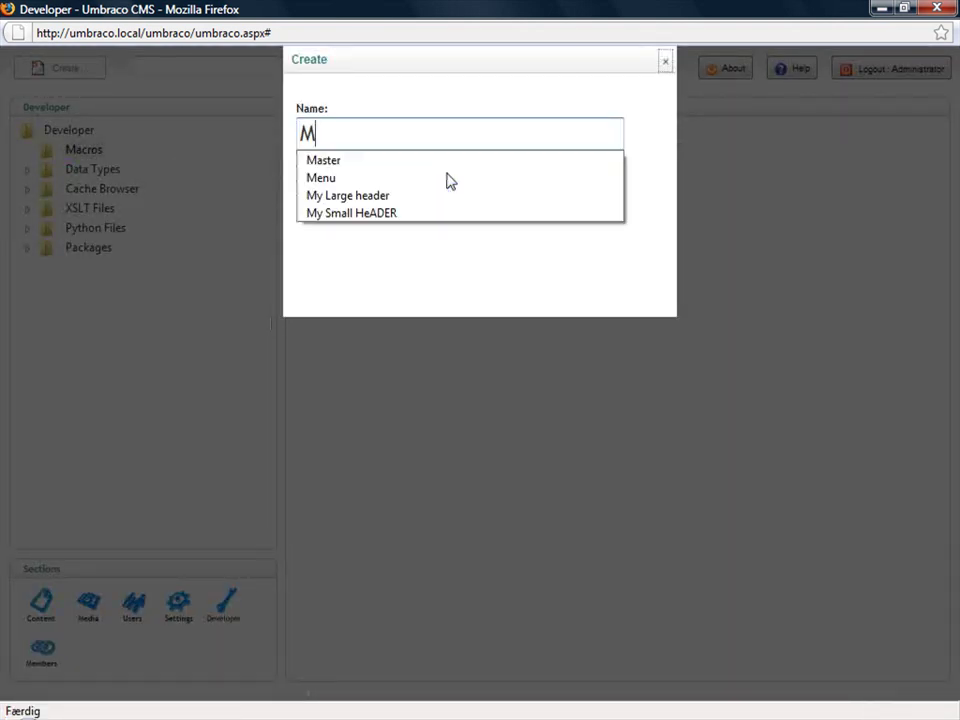
pyautogui.write('y T')
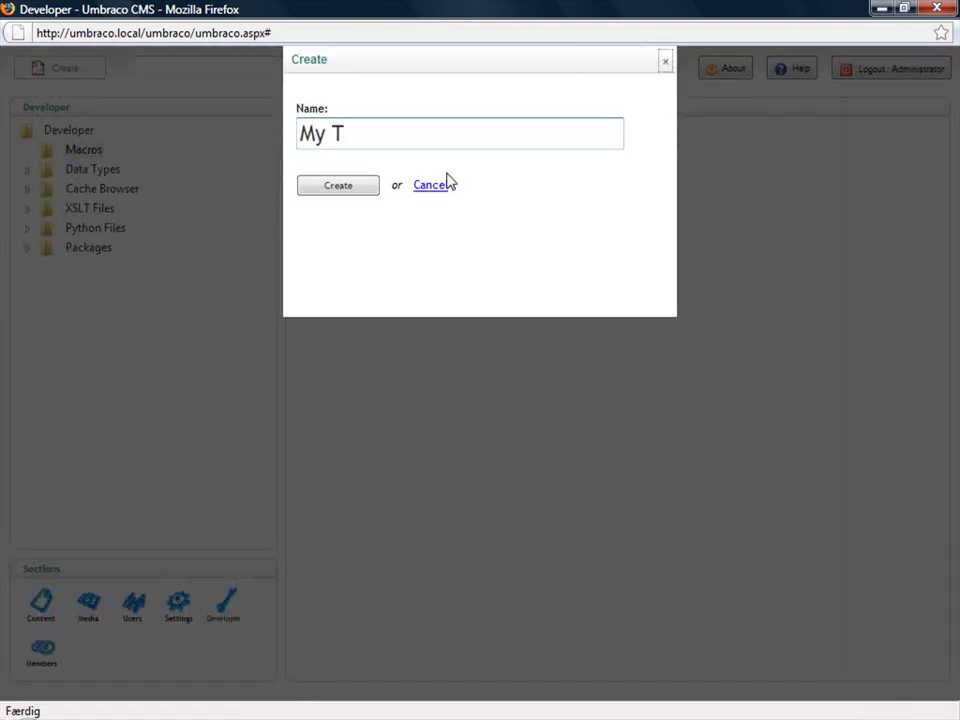
pyautogui.write('op Na')
pyautogui.press('BackSpace')
pyautogui.write('Nav')
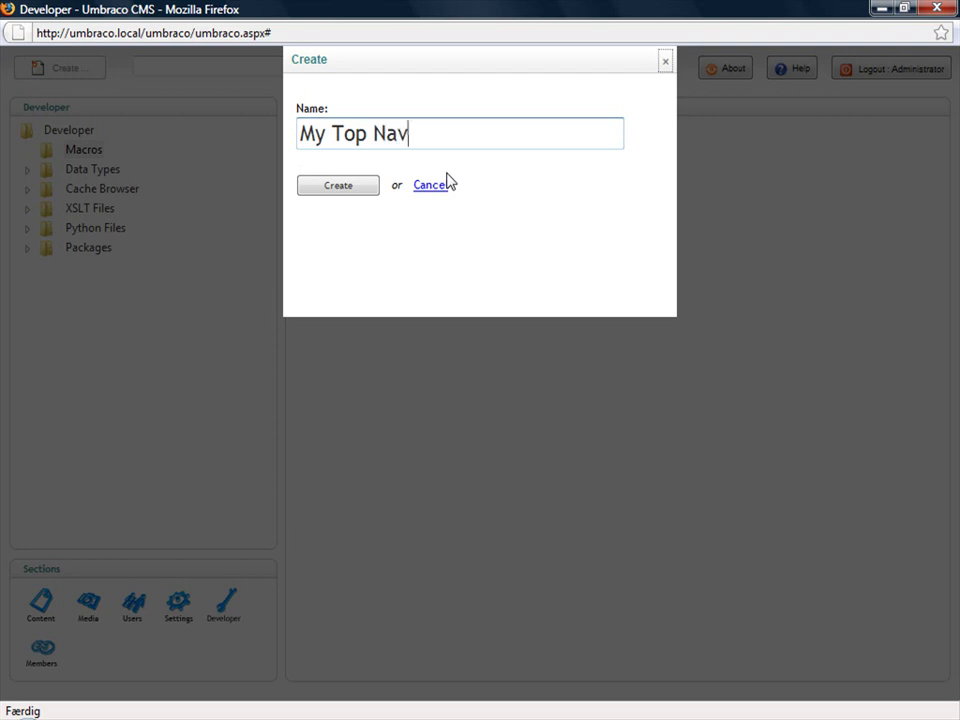
pyautogui.write('igation')
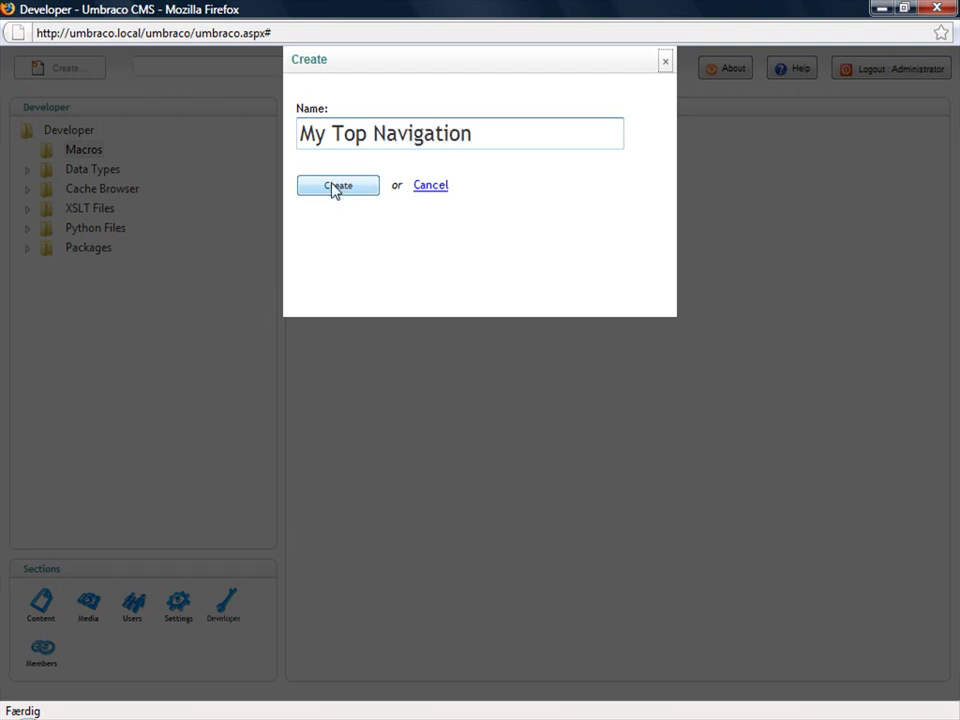
pyautogui.click(334, 188)
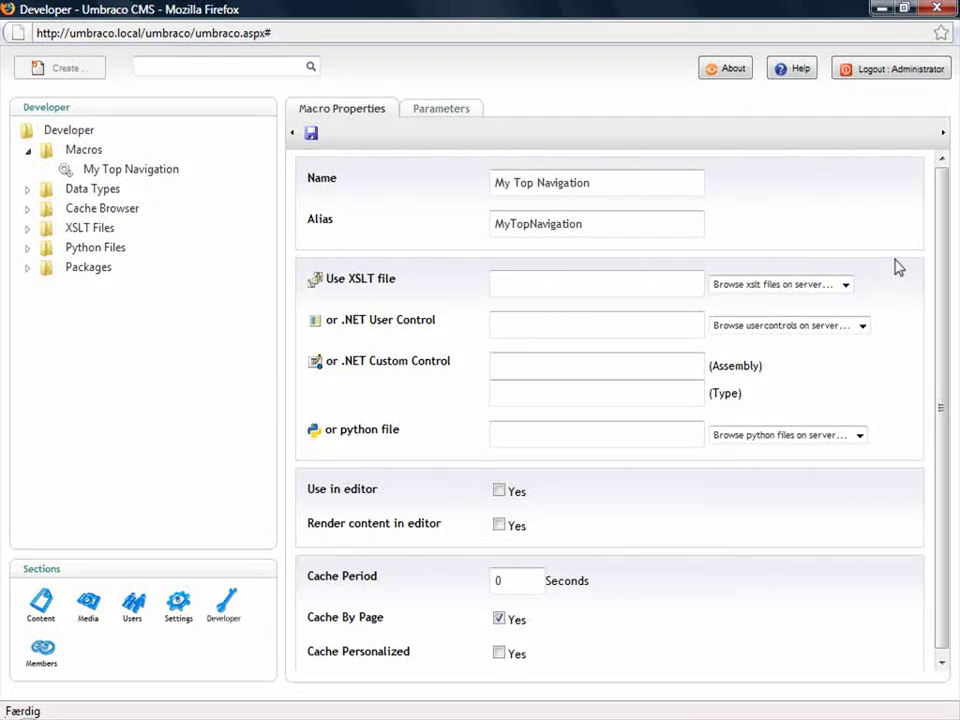
# - Set the My Top Navigation macro's XSLT file to Menu.xslt and save it
pyautogui.scroll(-1, 950, 300)
pyautogui.scroll(1, 950, 333)
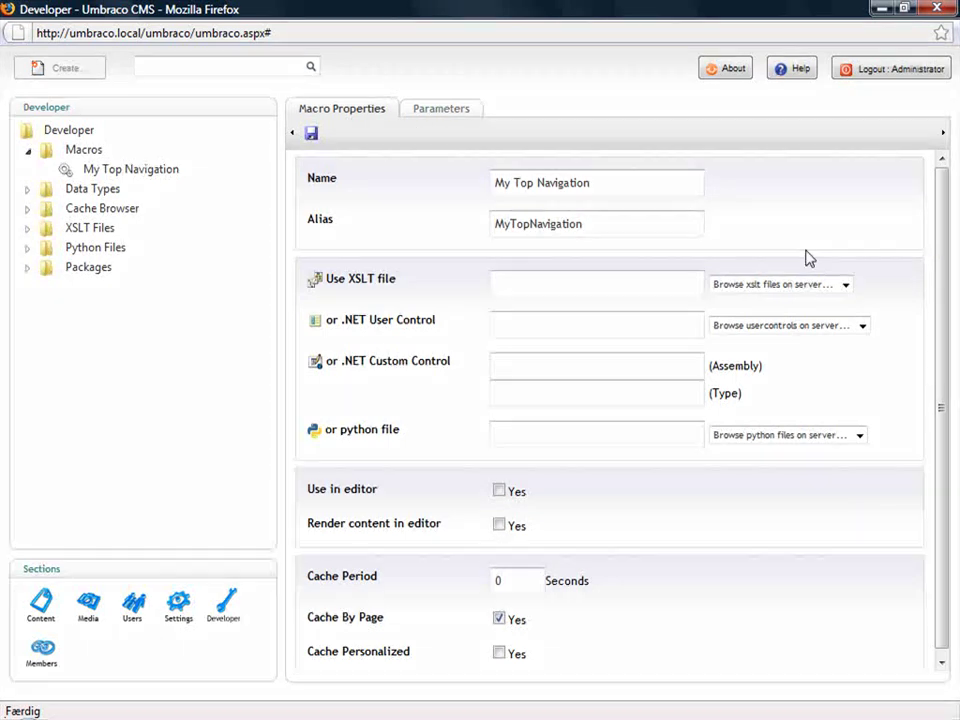
pyautogui.click(790, 287)
pyautogui.click(740, 317)
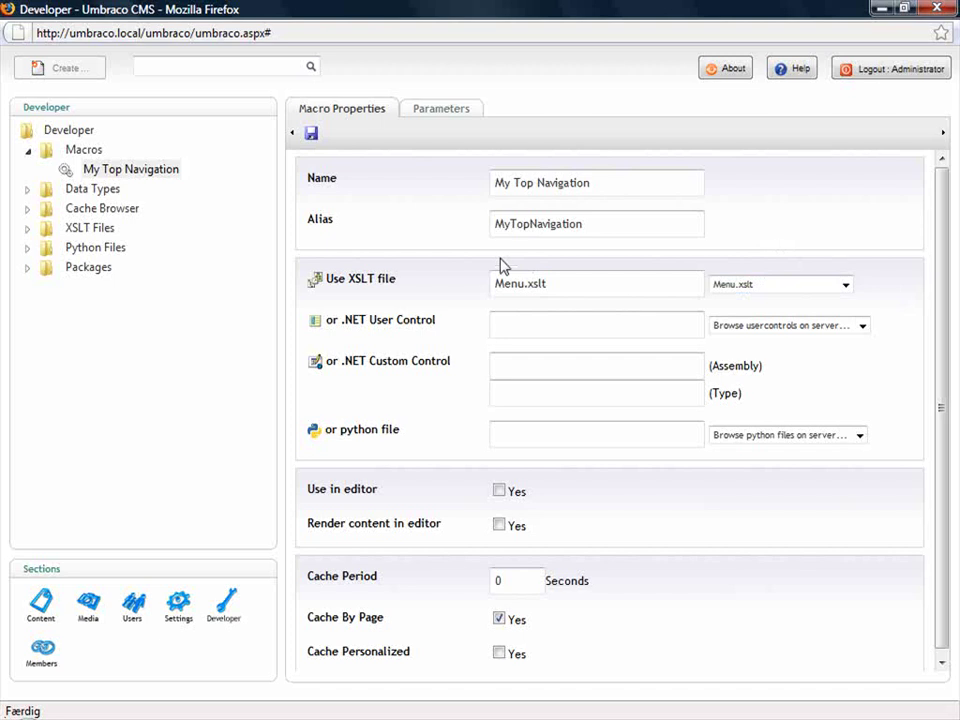
pyautogui.click(311, 133)
pyautogui.moveTo(940, 405); pyautogui.dragTo(936, 482)
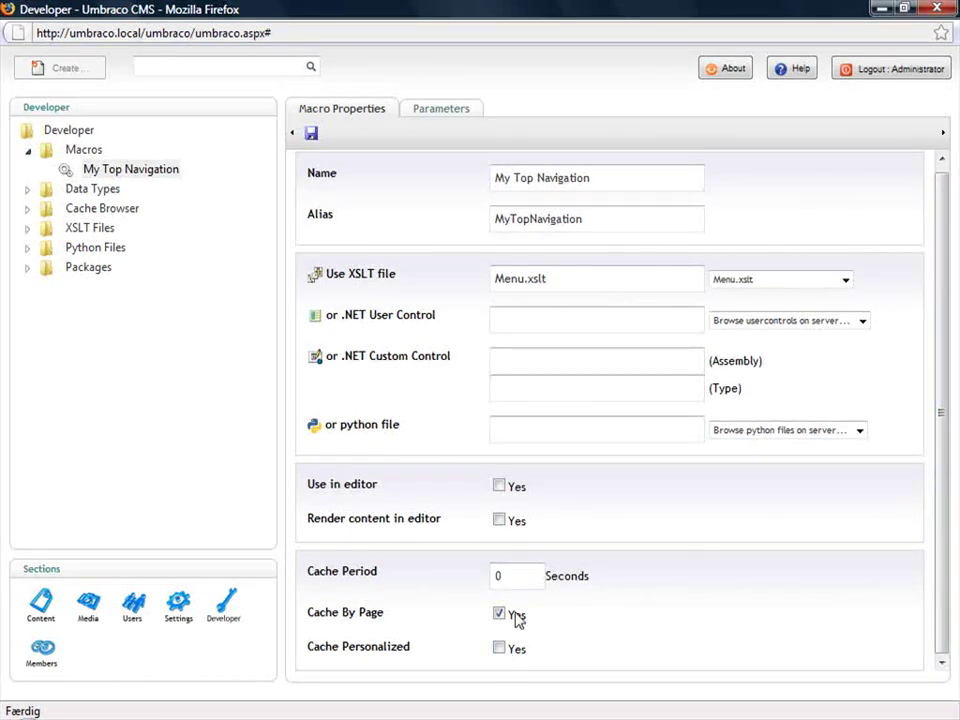
pyautogui.click(539, 576)
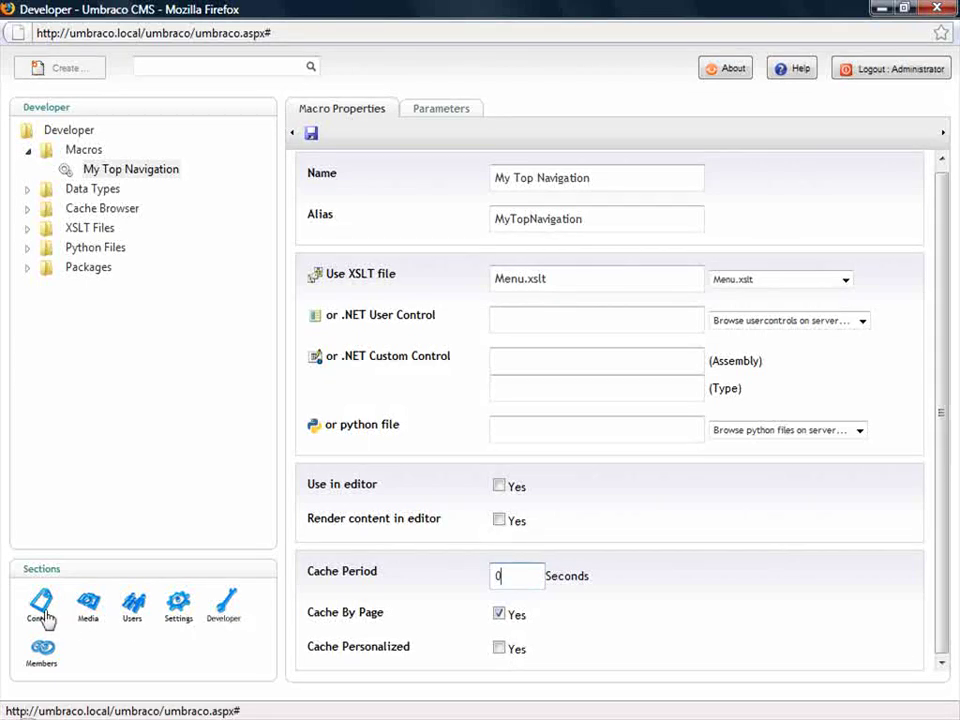
# - Open the Master template from Settings > Templates
pyautogui.click(180, 606)
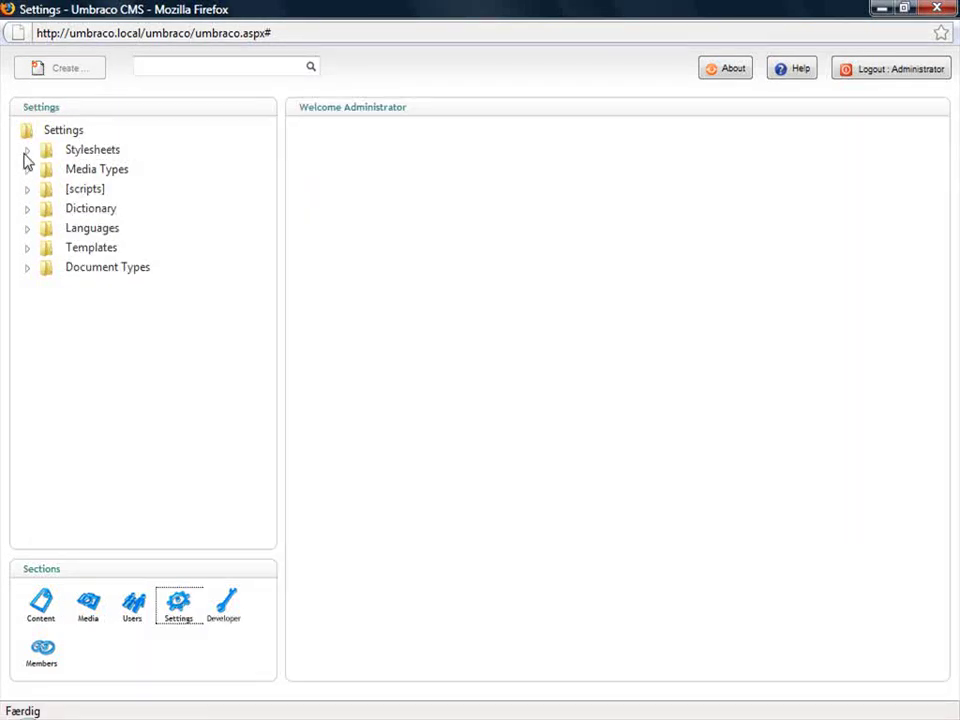
pyautogui.click(27, 247)
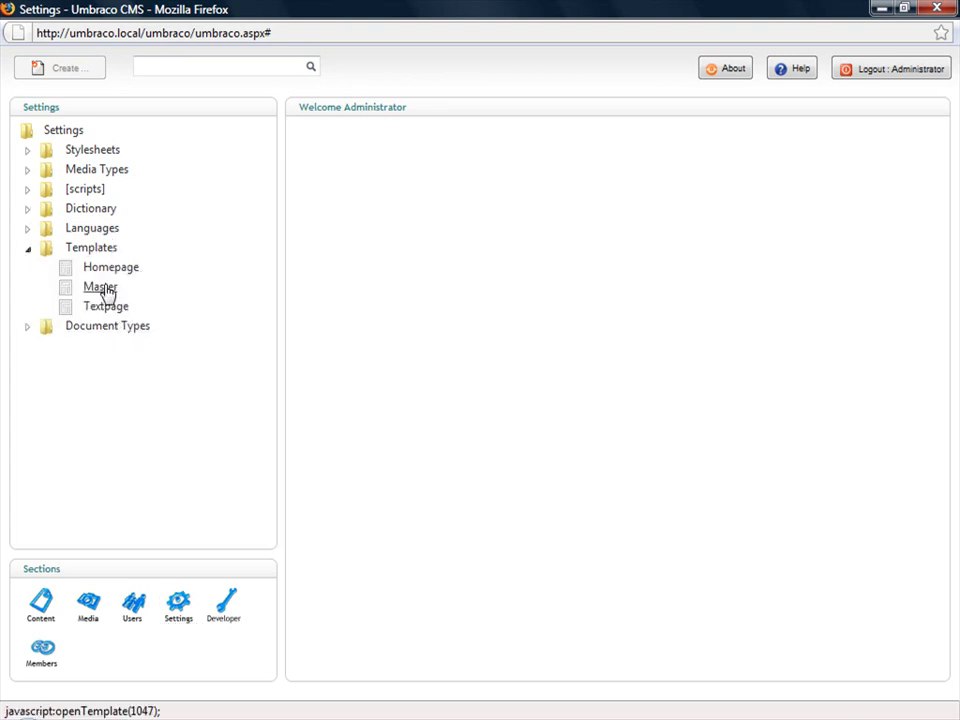
pyautogui.click(104, 288)
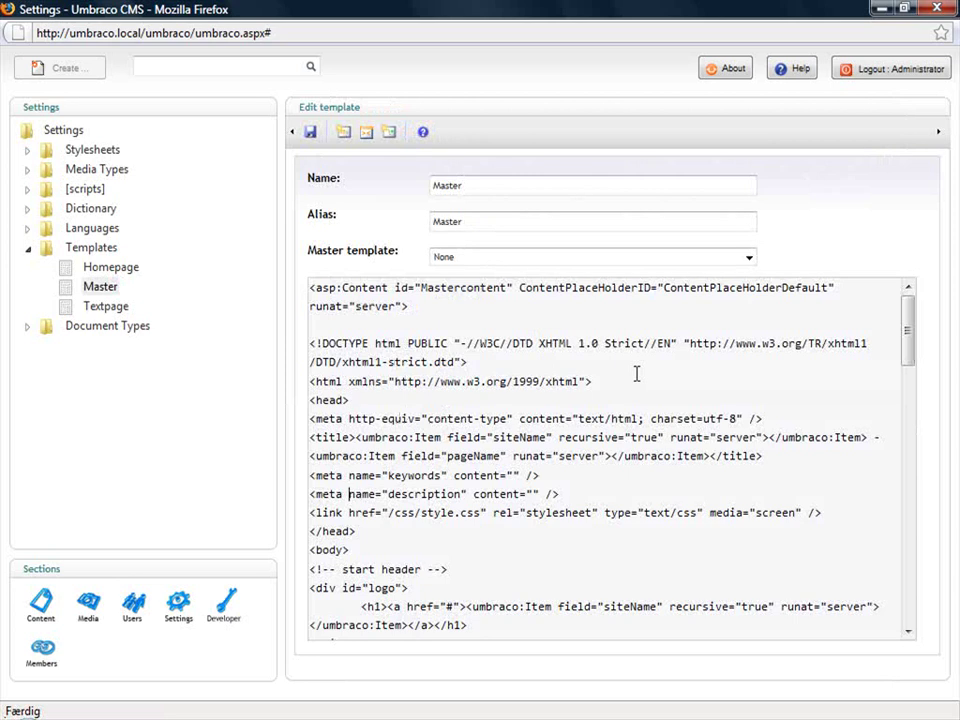
# - Cut the hard-coded <ul> menu list out of the menu div
pyautogui.press('Down')
pyautogui.press('Down')
pyautogui.press('Down')
pyautogui.press('Down')
pyautogui.press('Down')
pyautogui.press('Down')
pyautogui.press('Down')
pyautogui.press('Down')
pyautogui.press('Down')
pyautogui.press('Down')
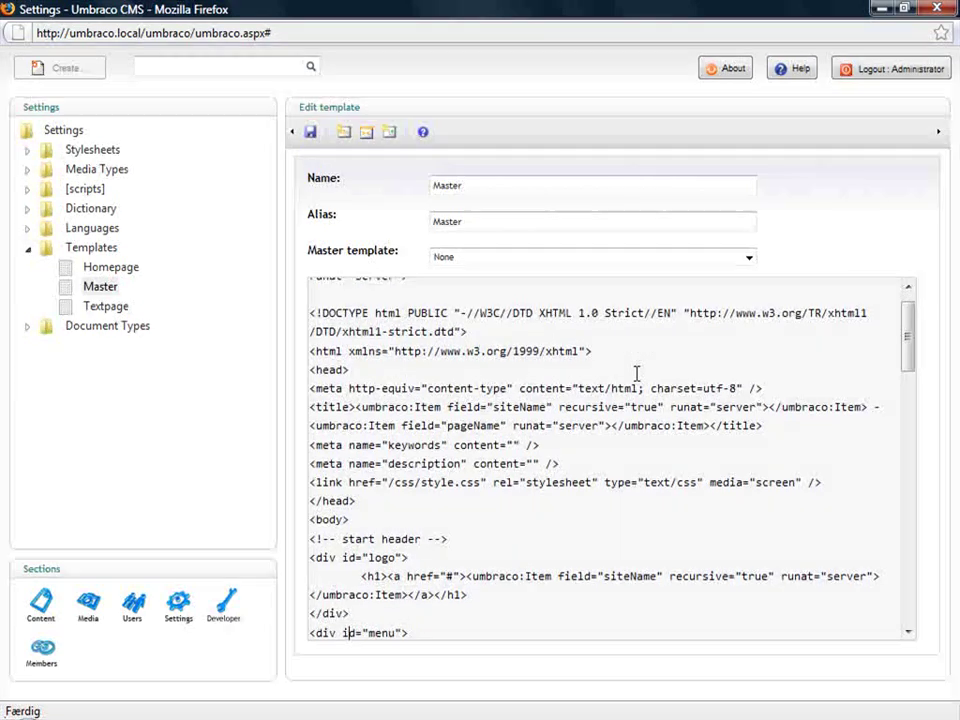
pyautogui.press('Down')
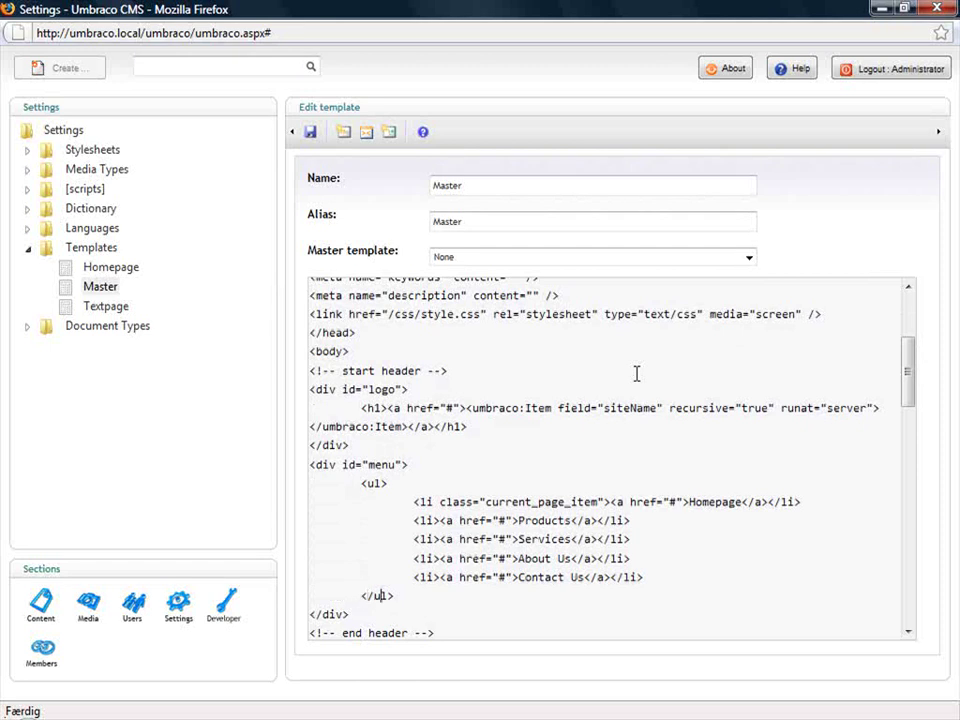
pyautogui.press('End')
pyautogui.hotkey('shift', 'Up')
pyautogui.hotkey('shift', 'Up')
pyautogui.hotkey('shift', 'Up')
pyautogui.hotkey('shift', 'Up')
pyautogui.hotkey('shift', 'Up')
pyautogui.hotkey('shift', 'Up')
pyautogui.hotkey('shift', 'Home')
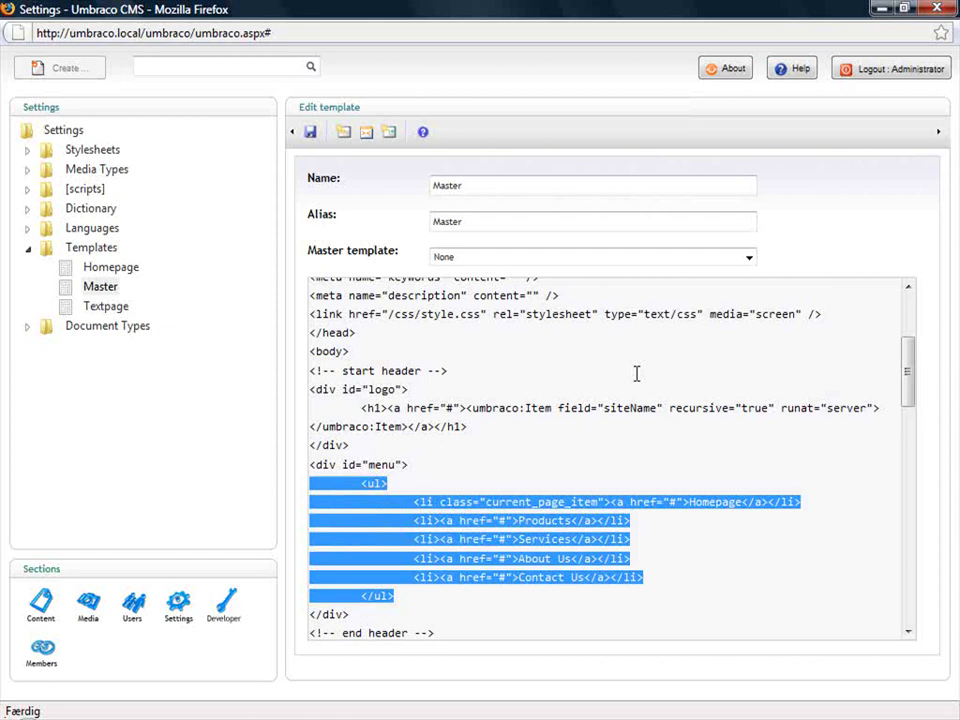
pyautogui.hotkey('ctrl', 'x')
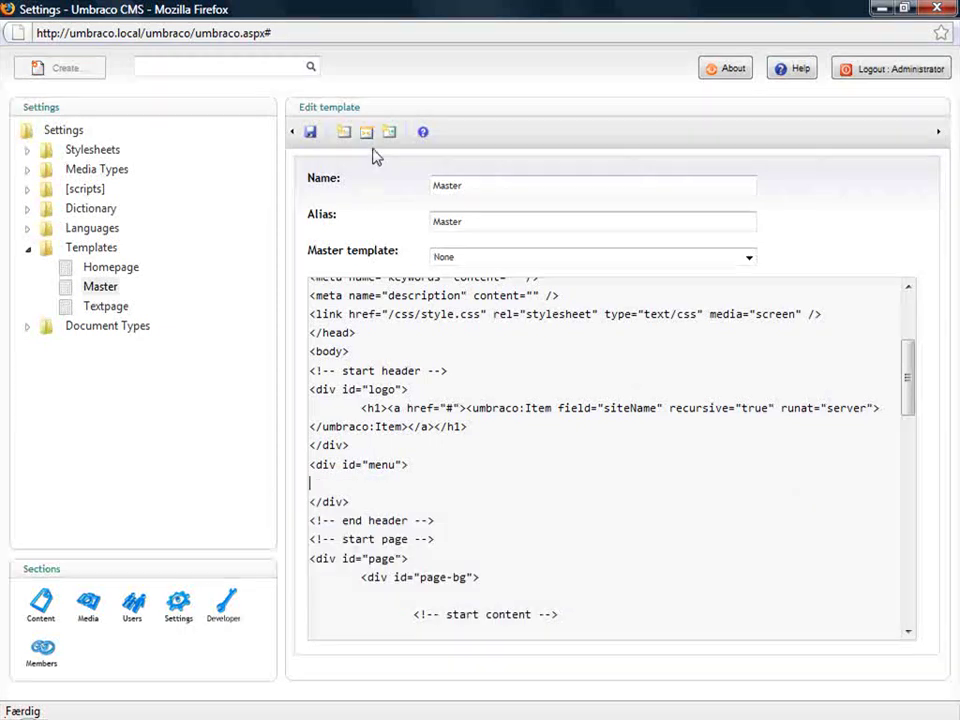
# - Insert the My Top Navigation macro into the template's menu div
pyautogui.click(366, 133)
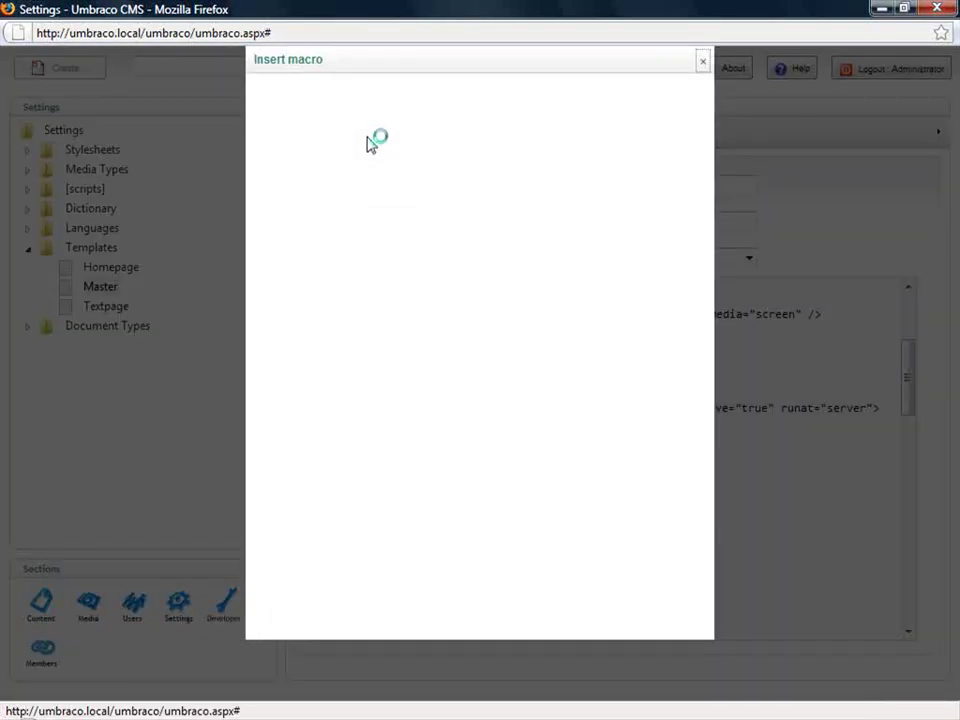
pyautogui.click(458, 112)
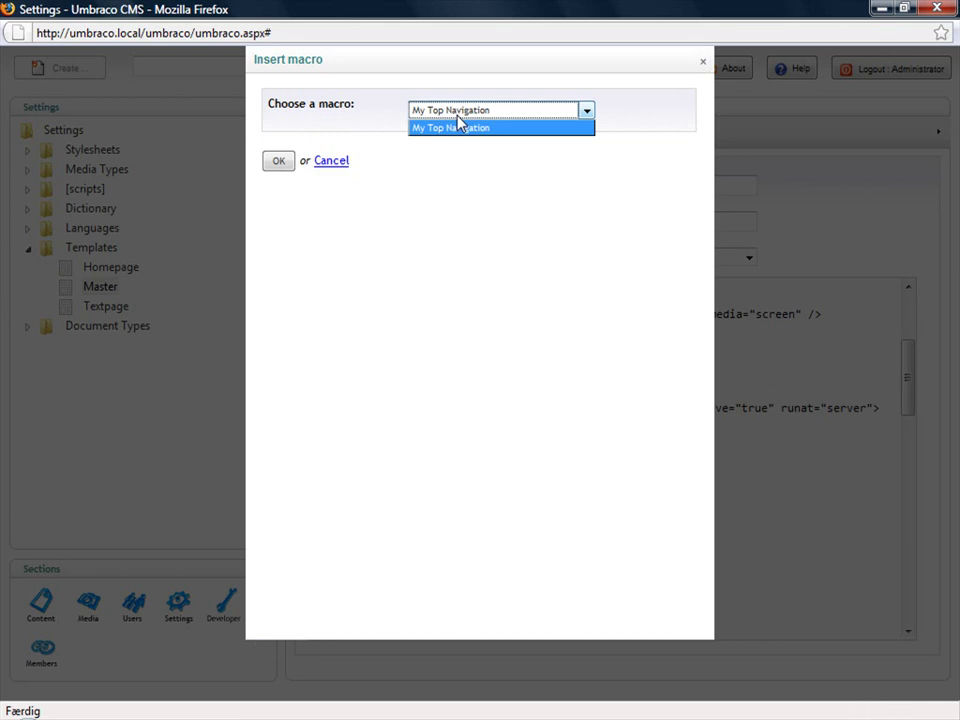
pyautogui.click(456, 124)
pyautogui.click(276, 161)
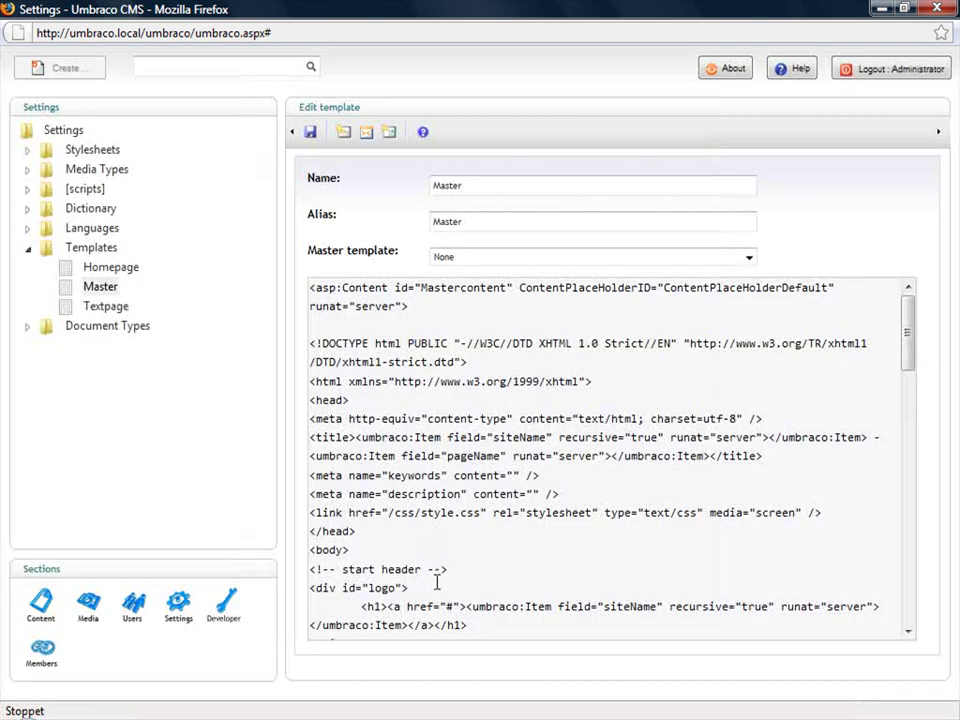
# - Add a blank line above the macro, save the Master template, and return to the site
pyautogui.scroll(-3, 436, 593)
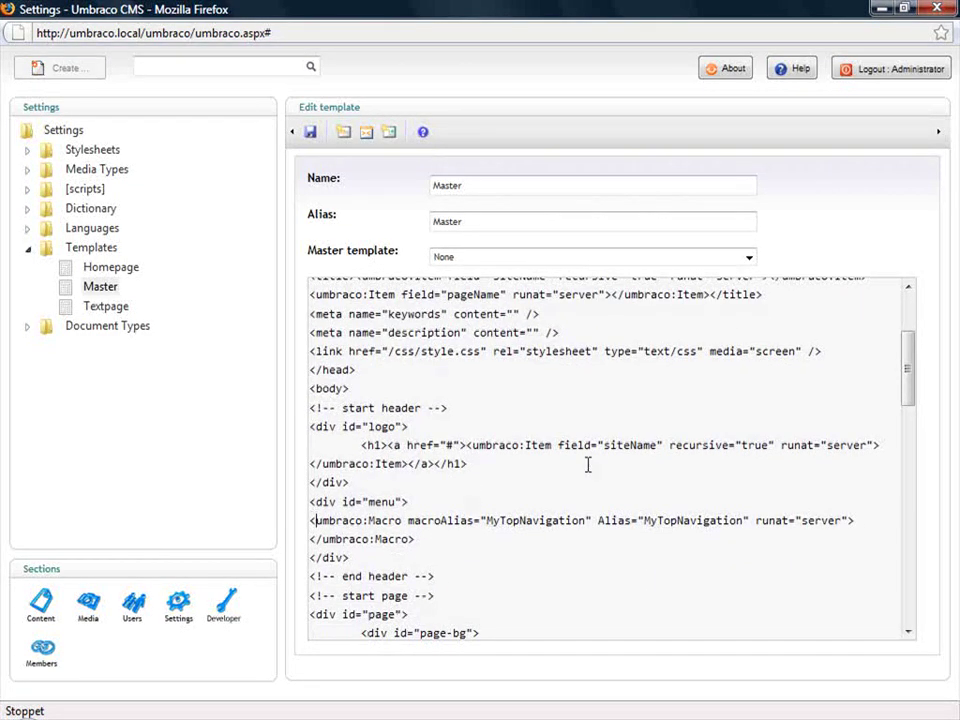
pyautogui.press('Return')
pyautogui.press('Return')
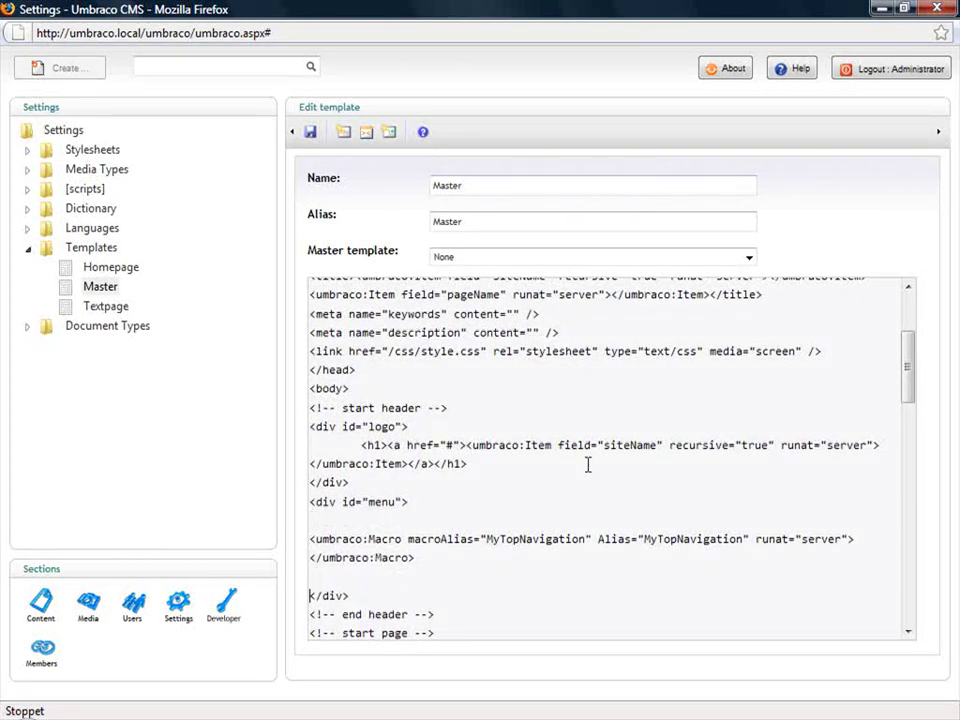
pyautogui.press('Up')
pyautogui.press('Up')
pyautogui.press('Up')
pyautogui.click(311, 134)
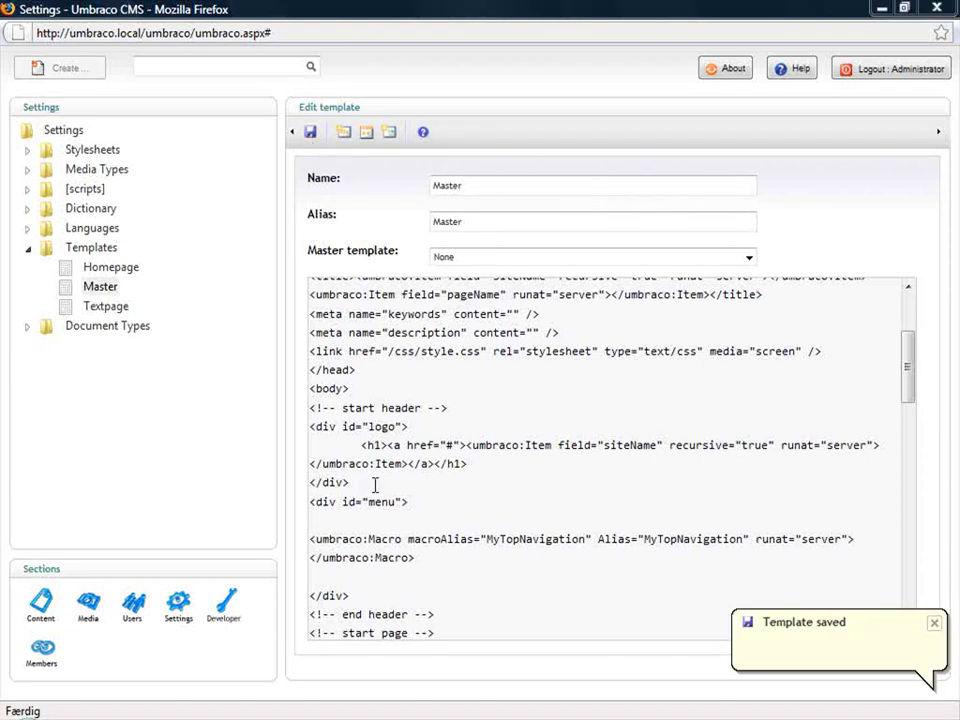
pyautogui.hotkey('alt', 'Tab')
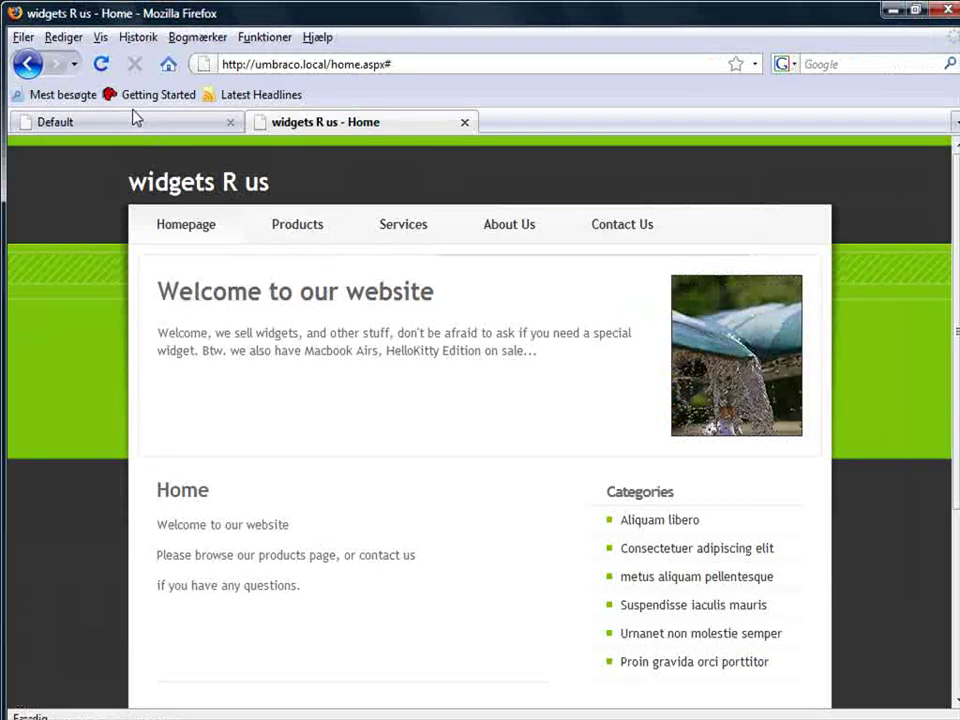
# - Reload the homepage and visit the Contact Us and Products links in the new menu
pyautogui.click(101, 64)
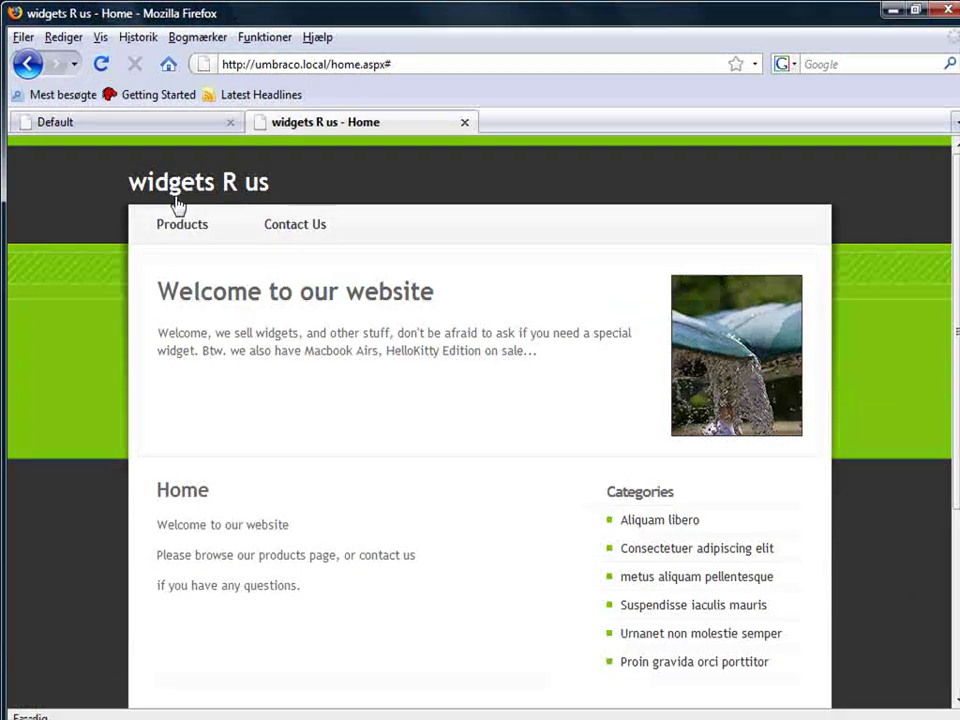
pyautogui.click(288, 224)
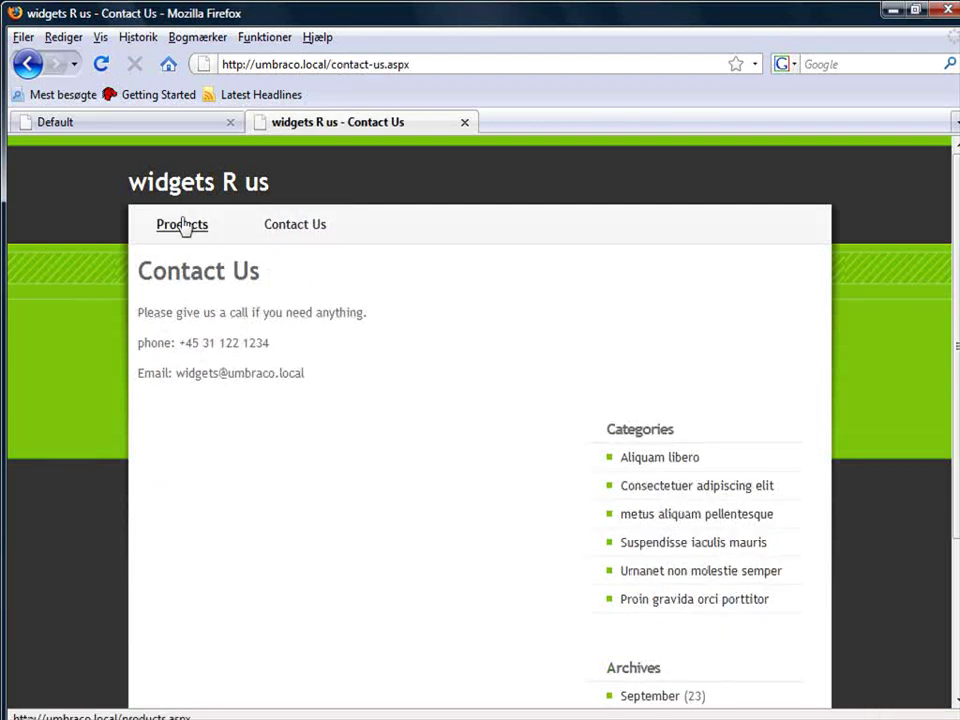
pyautogui.click(182, 224)
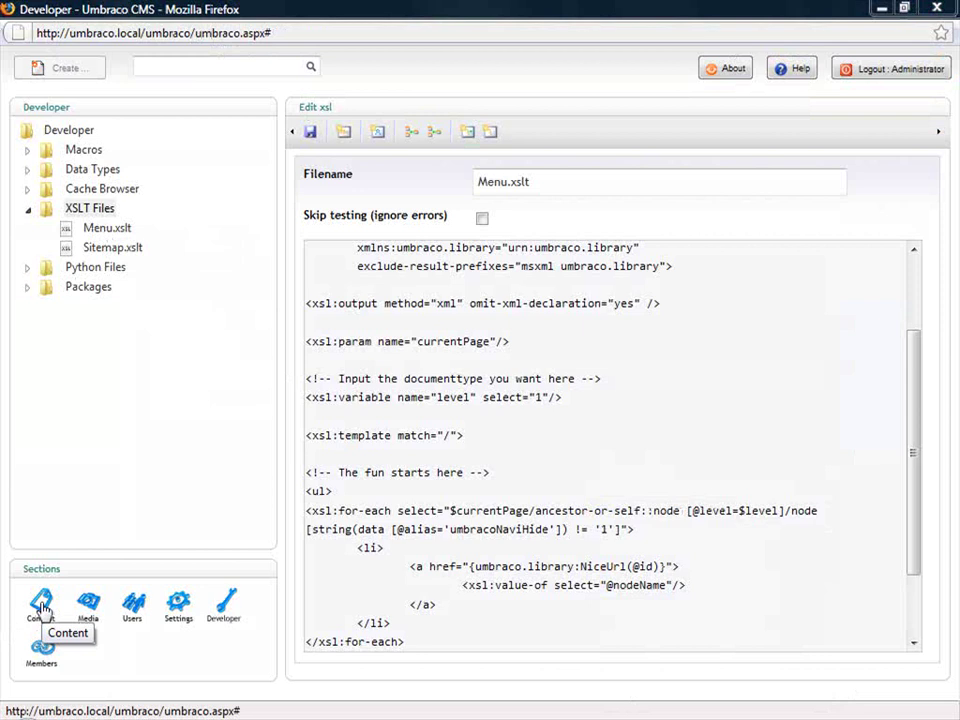
# - Create a new macro named 'Sitemap' under Macros
pyautogui.click(27, 150)
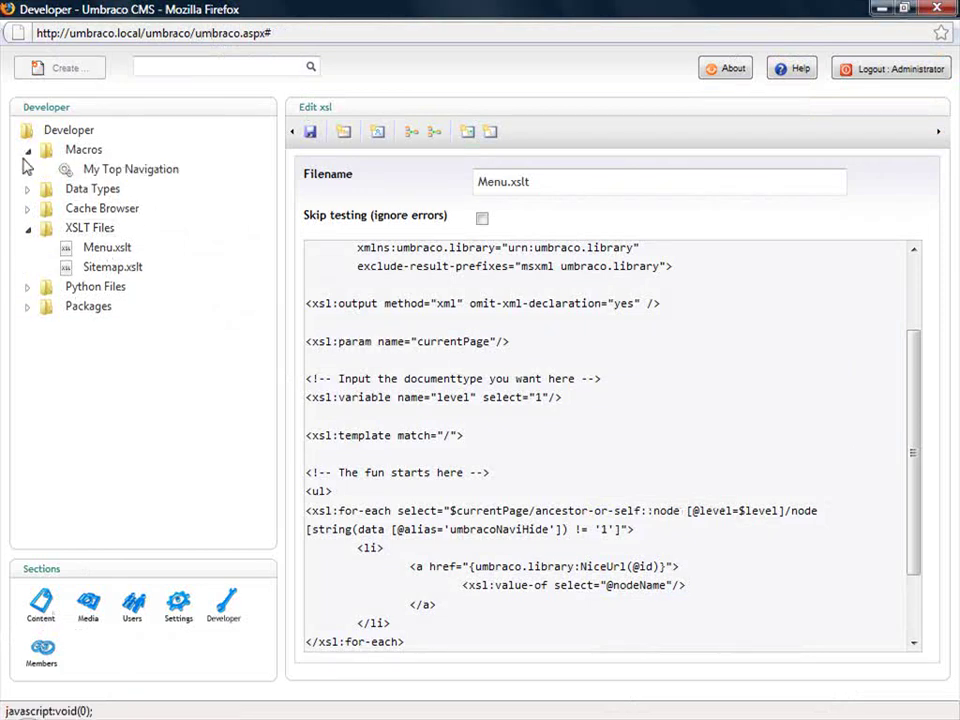
pyautogui.rightClick(88, 152)
pyautogui.click(130, 174)
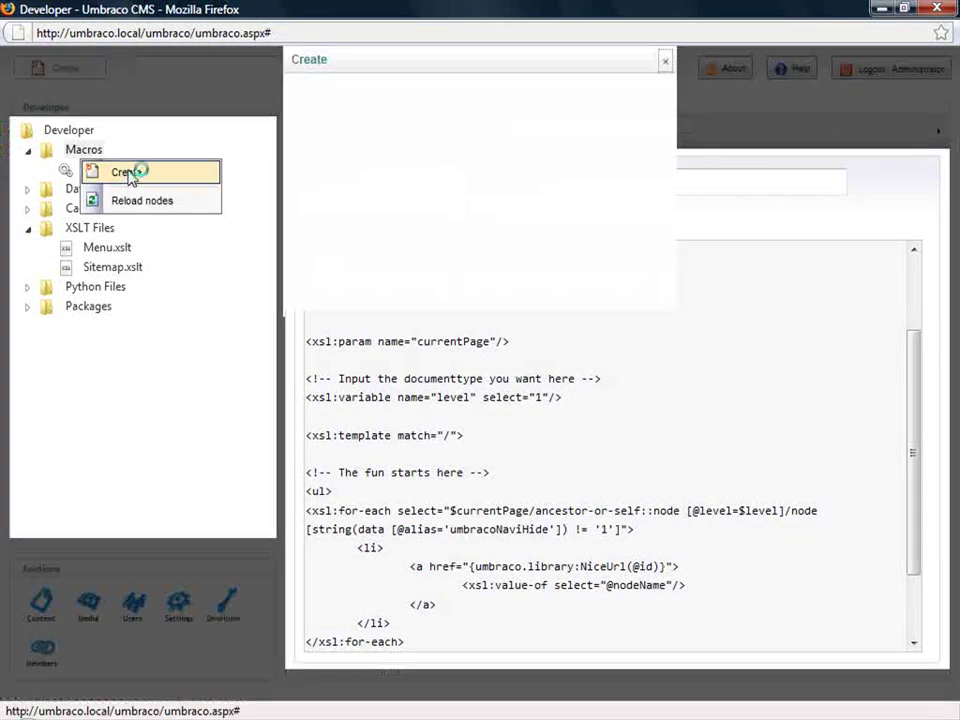
pyautogui.write('Sitemap')
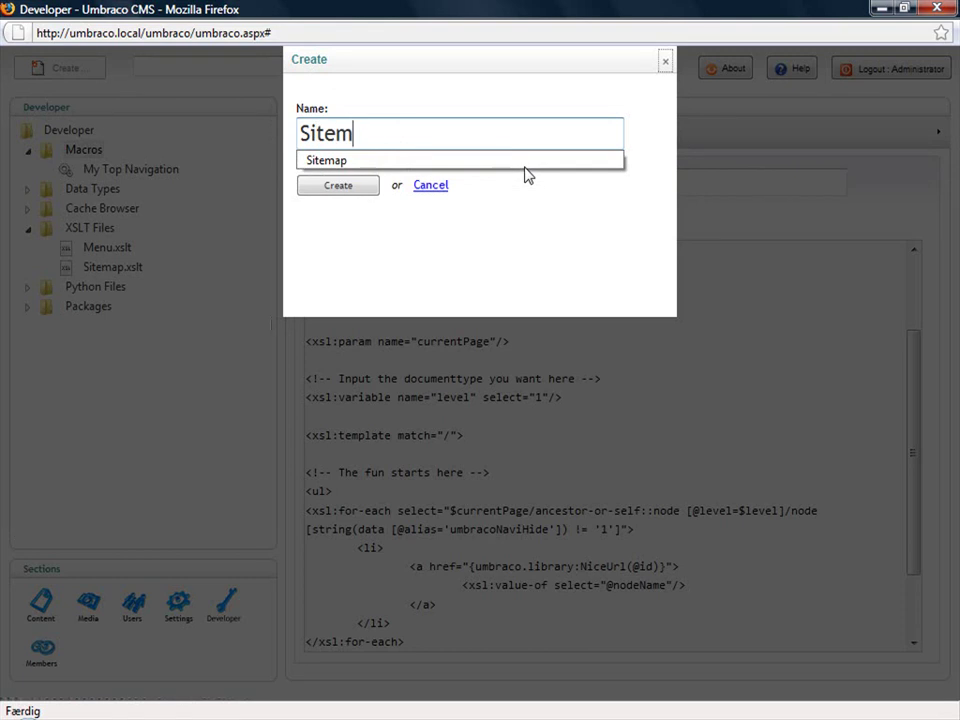
pyautogui.click(345, 187)
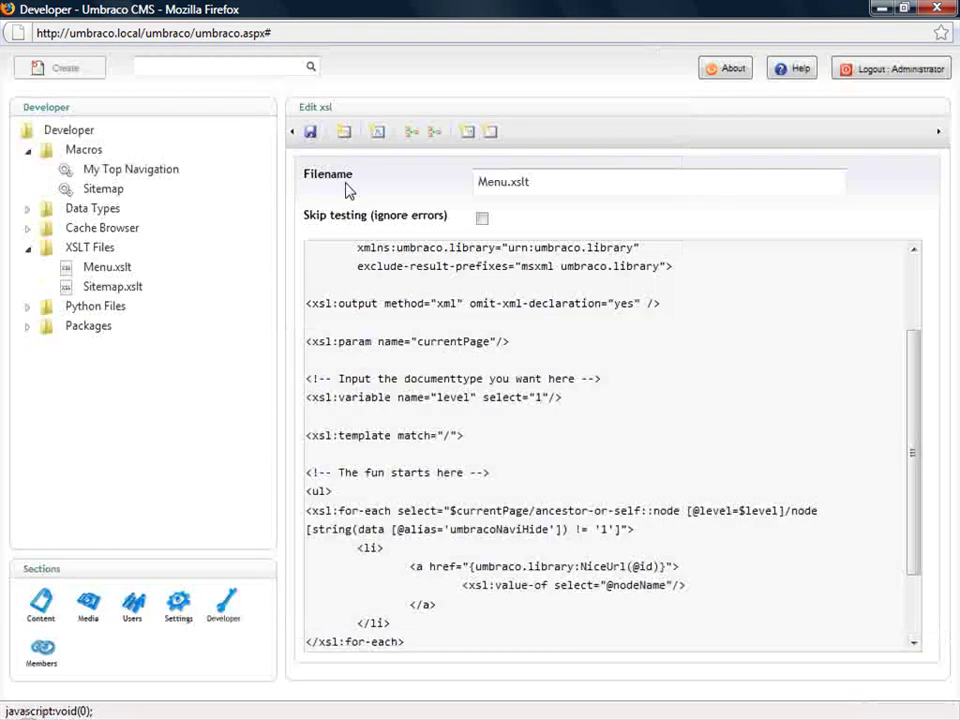
# - Enable Use in editor, set Sitemap.xslt as the macro's XSLT file, and save
pyautogui.click(106, 190)
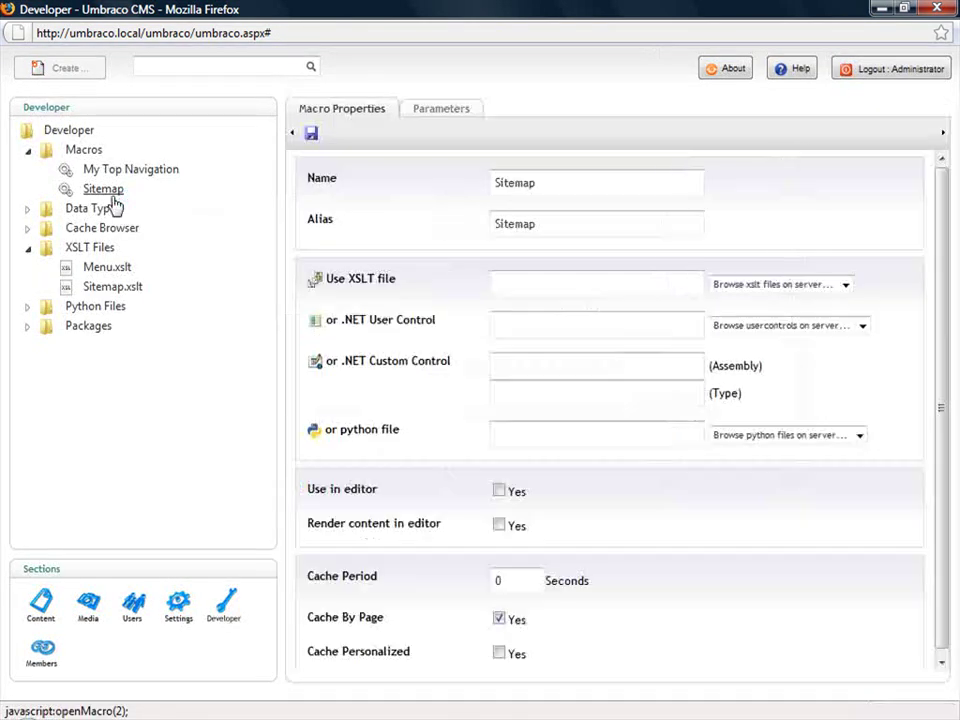
pyautogui.click(572, 293)
pyautogui.click(573, 317)
pyautogui.click(742, 287)
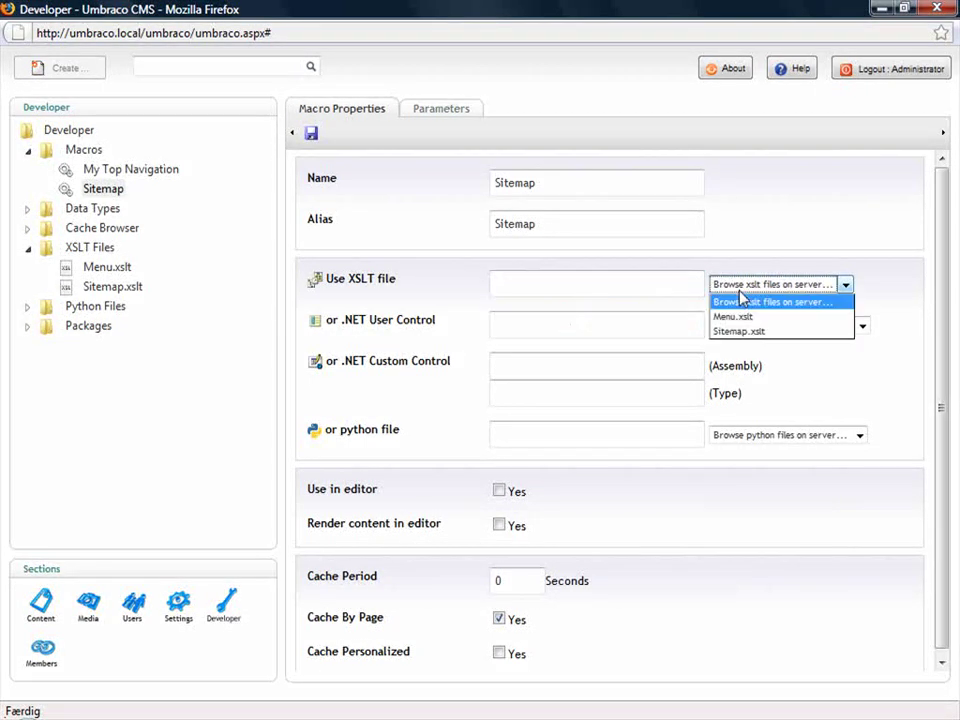
pyautogui.click(718, 336)
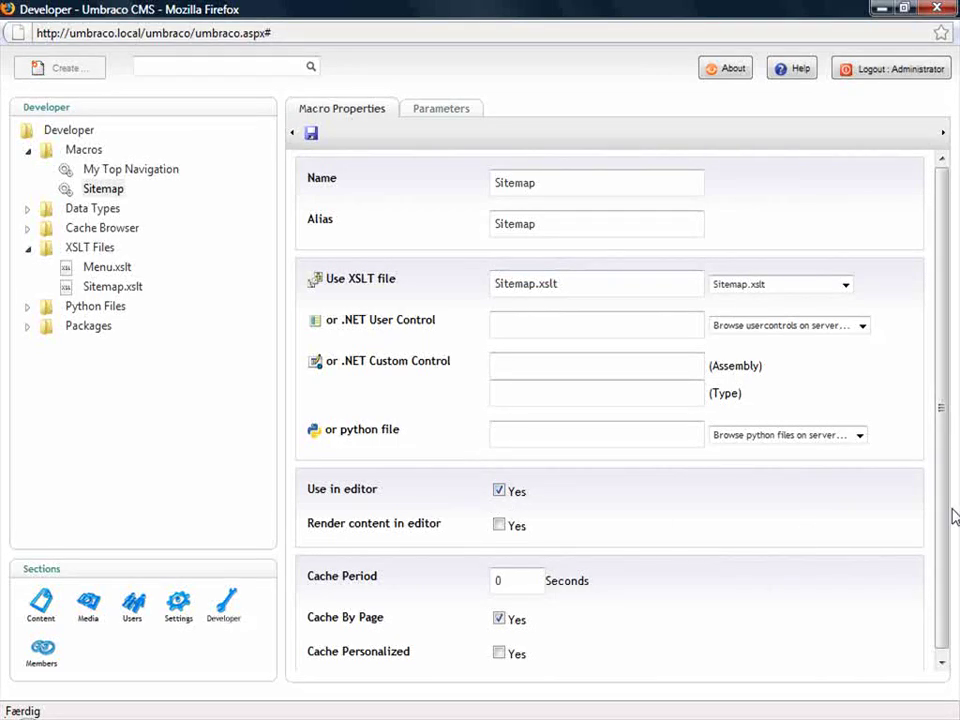
pyautogui.scroll(-1, 948, 520)
pyautogui.scroll(1, 948, 530)
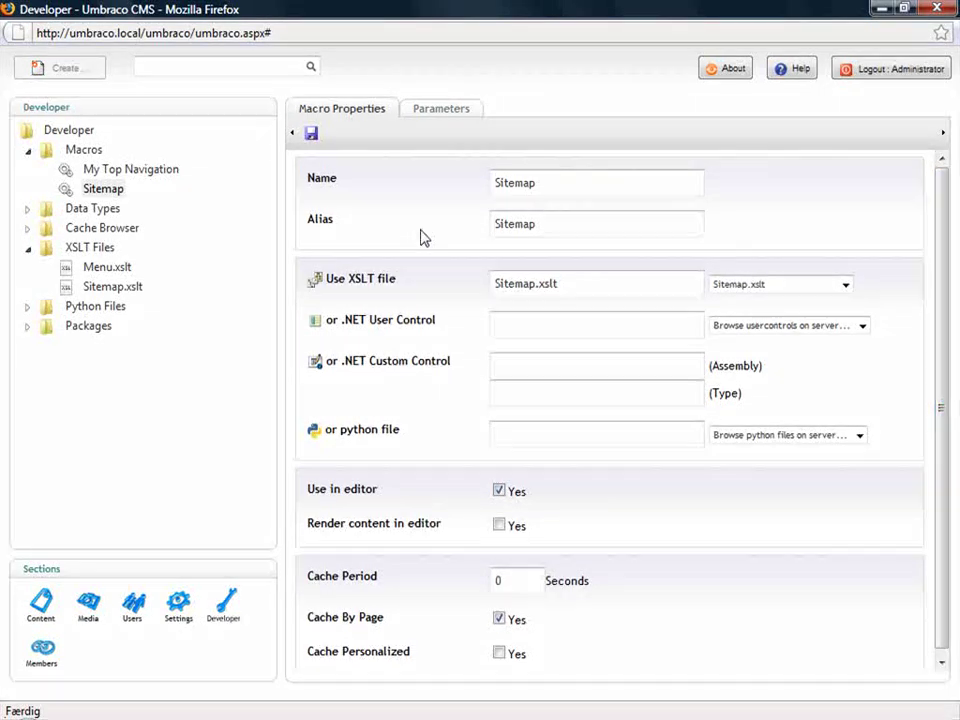
pyautogui.click(316, 136)
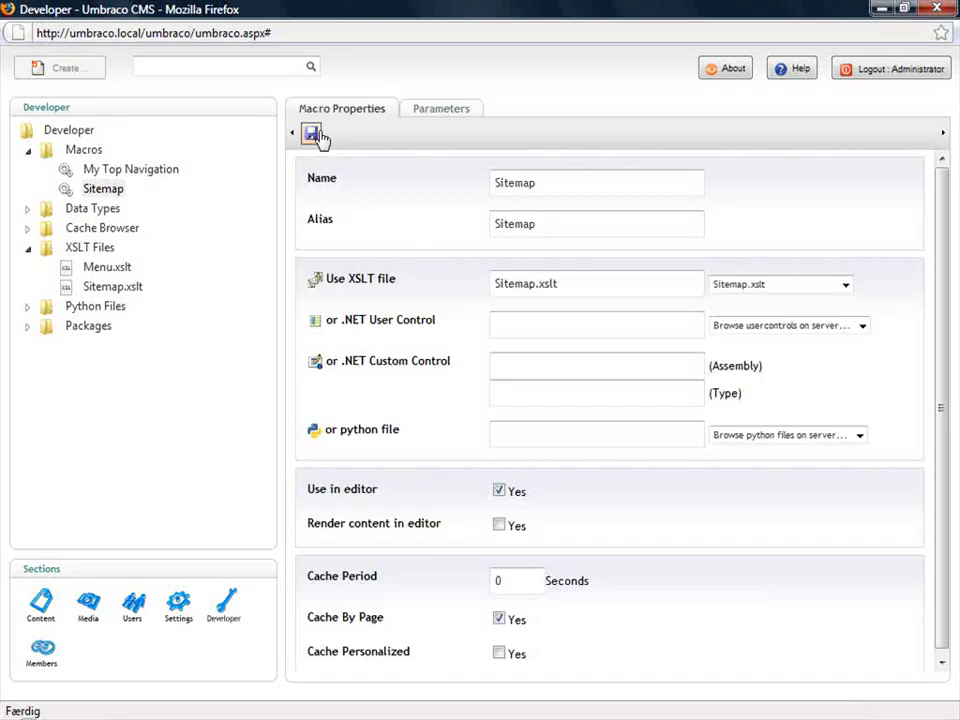
# - Create a Textpage named 'Sitemap' under Home
pyautogui.click(52, 600)
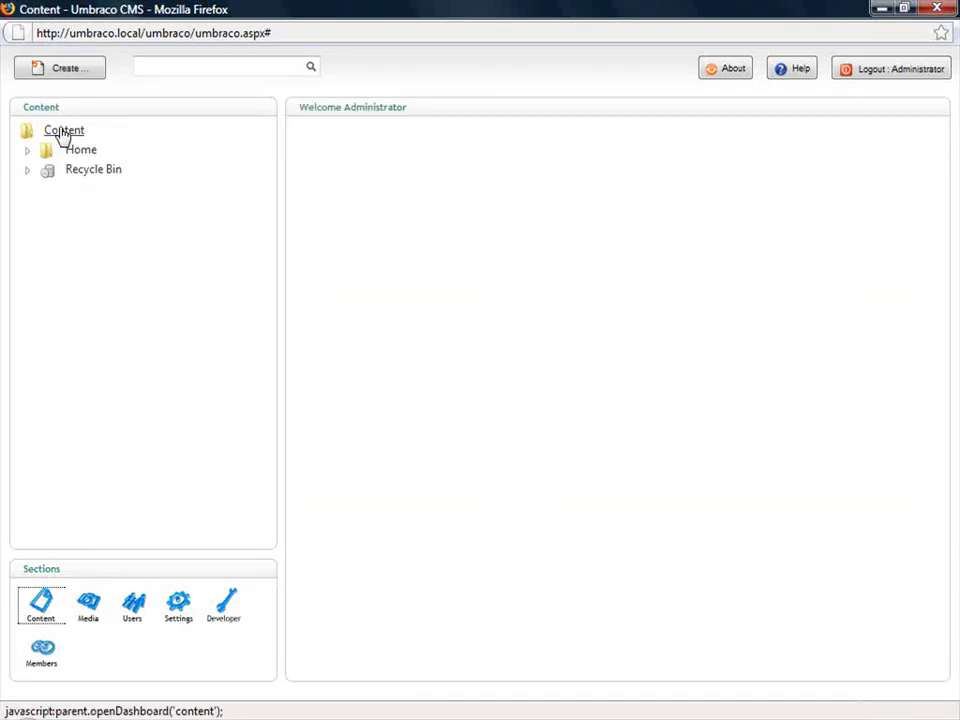
pyautogui.click(26, 152)
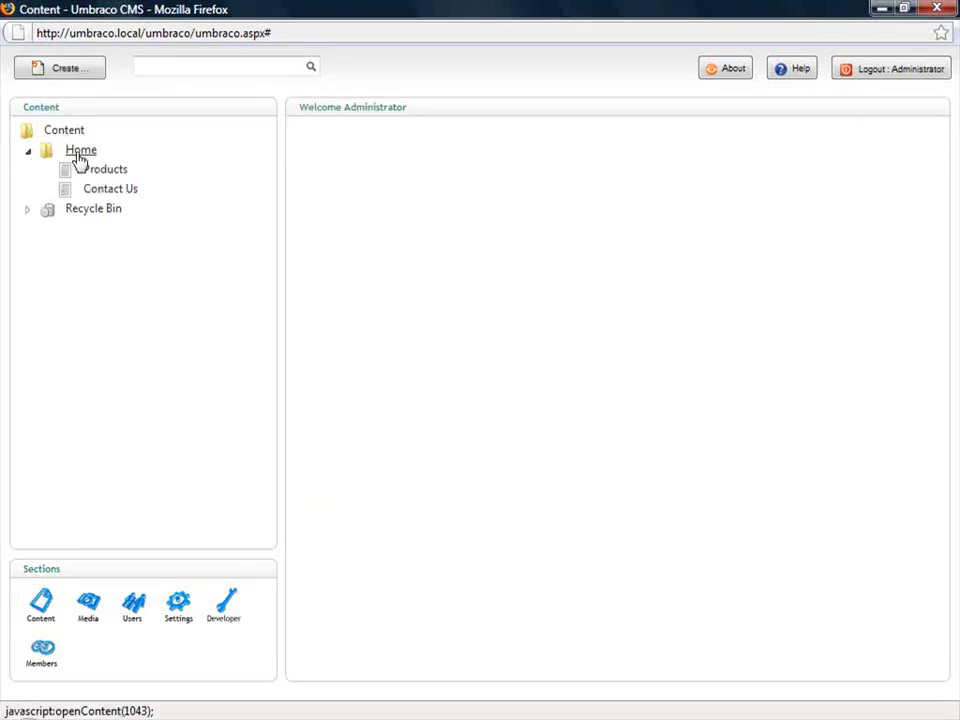
pyautogui.rightClick(79, 155)
pyautogui.click(106, 174)
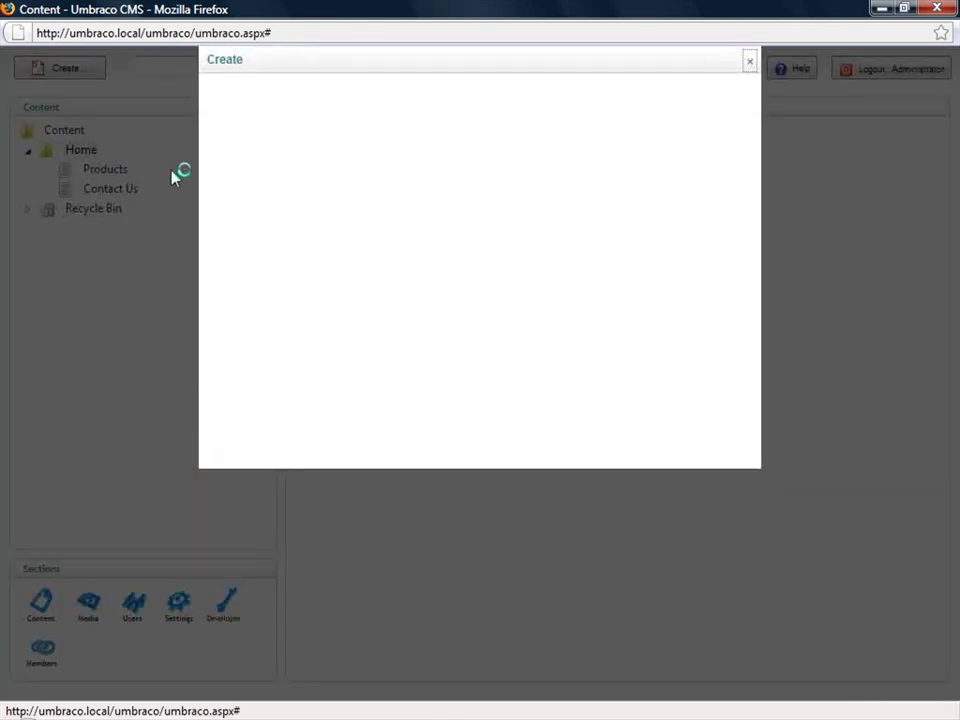
pyautogui.write('Sitemap')
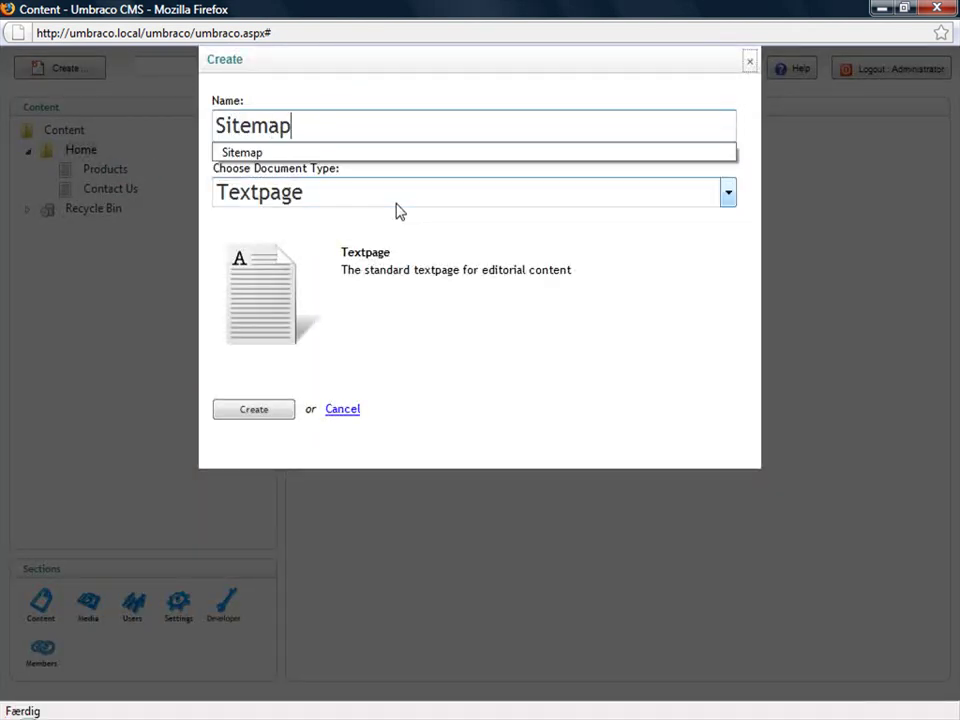
pyautogui.click(425, 257)
pyautogui.click(264, 409)
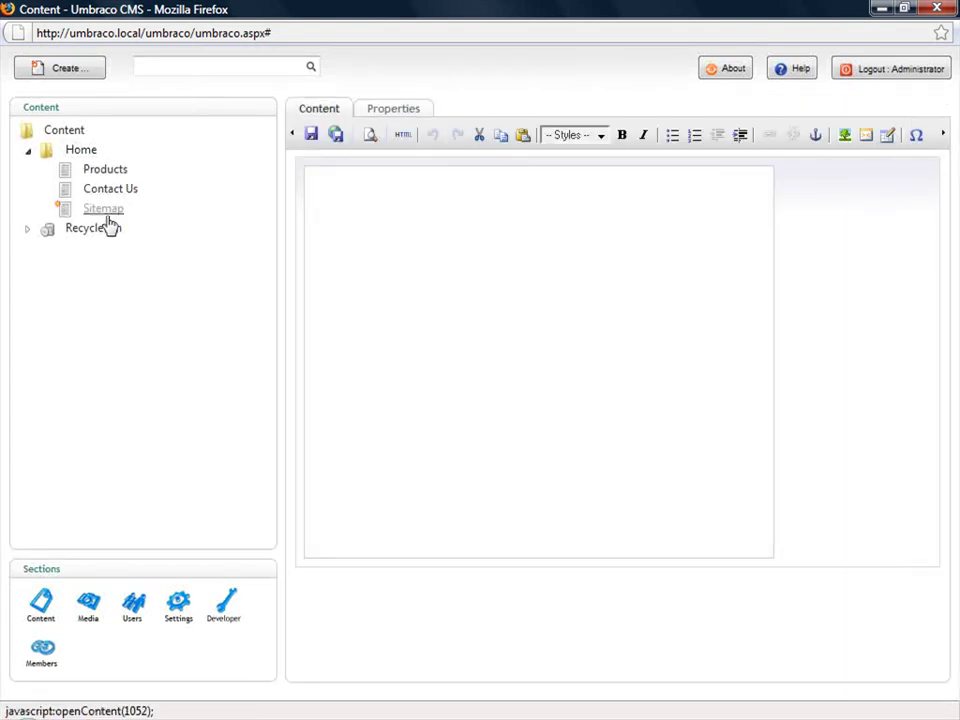
# - Insert the Sitemap macro into the page body, then save and publish the page
pyautogui.click(866, 135)
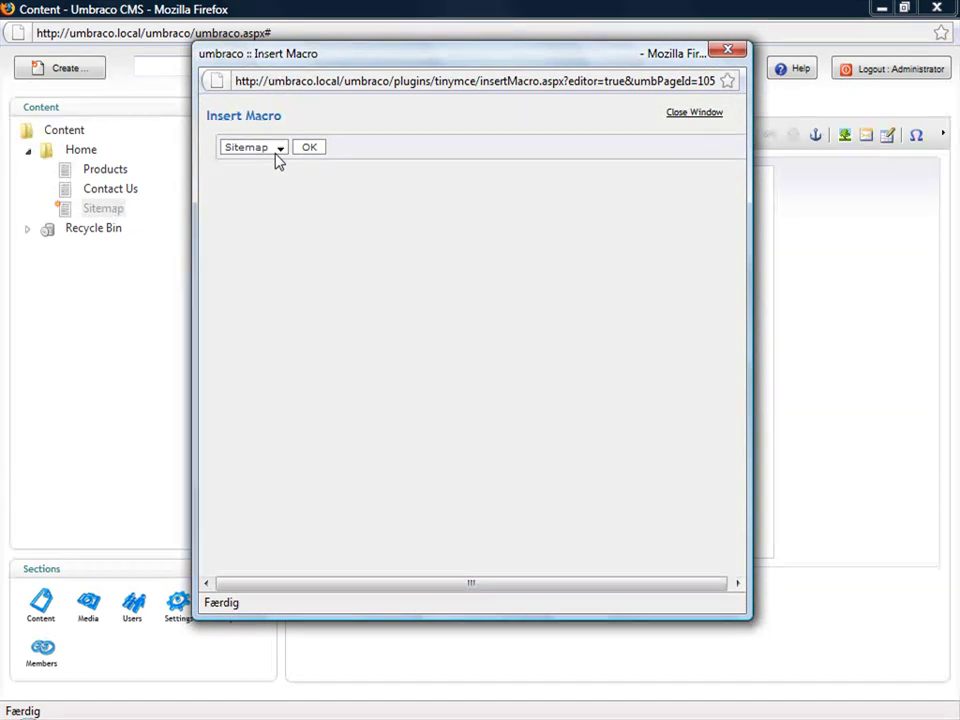
pyautogui.click(313, 150)
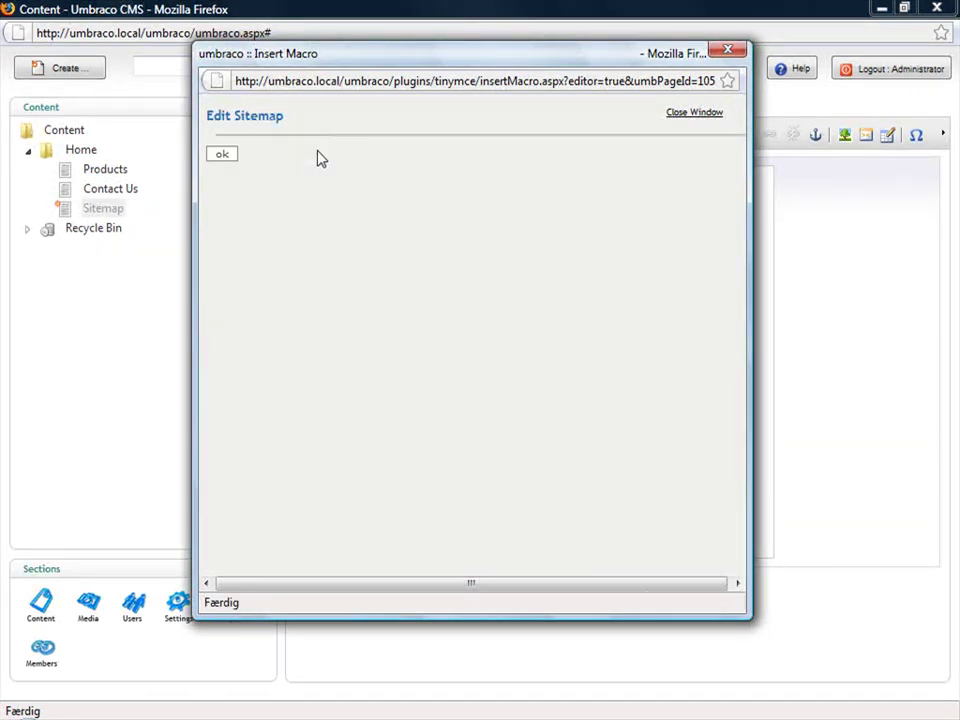
pyautogui.click(222, 155)
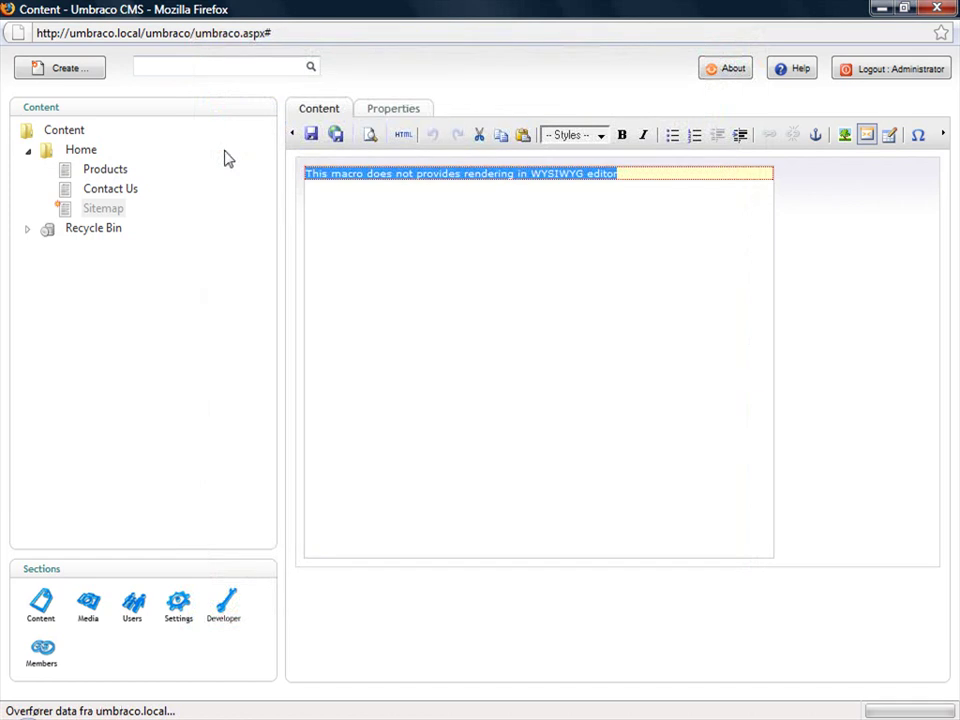
pyautogui.click(336, 136)
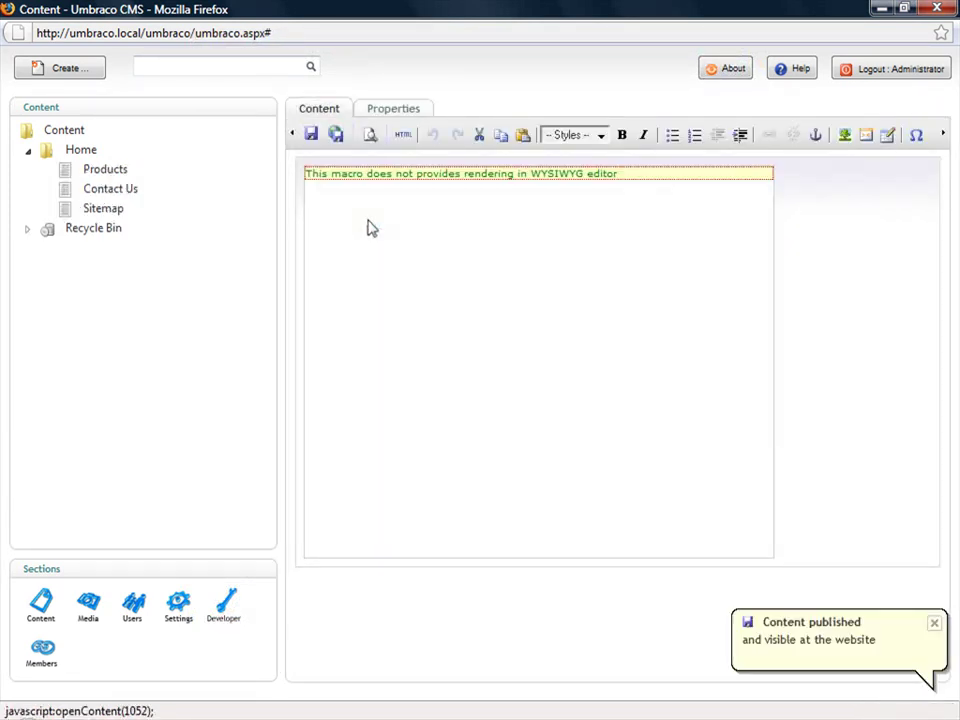
pyautogui.hotkey('alt', 'Tab')
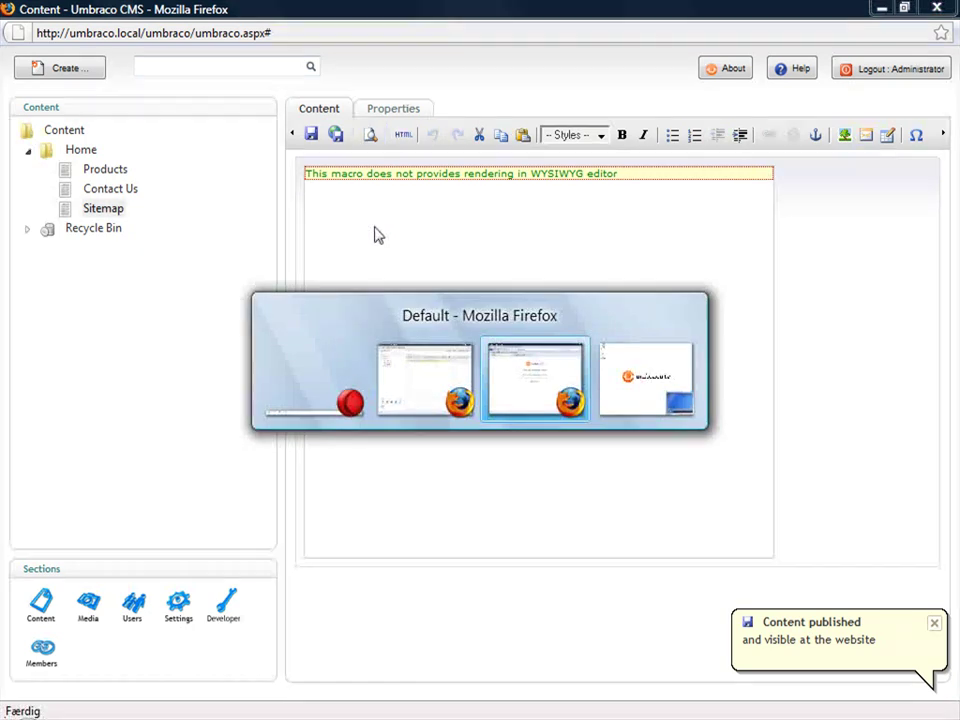
# - Reload the site's Contact Us tab, open the new Sitemap page, then return to Umbraco
pyautogui.hotkey('alt', 'shift', 'Tab')
pyautogui.hotkey('alt', 'Tab')
pyautogui.click(326, 121)
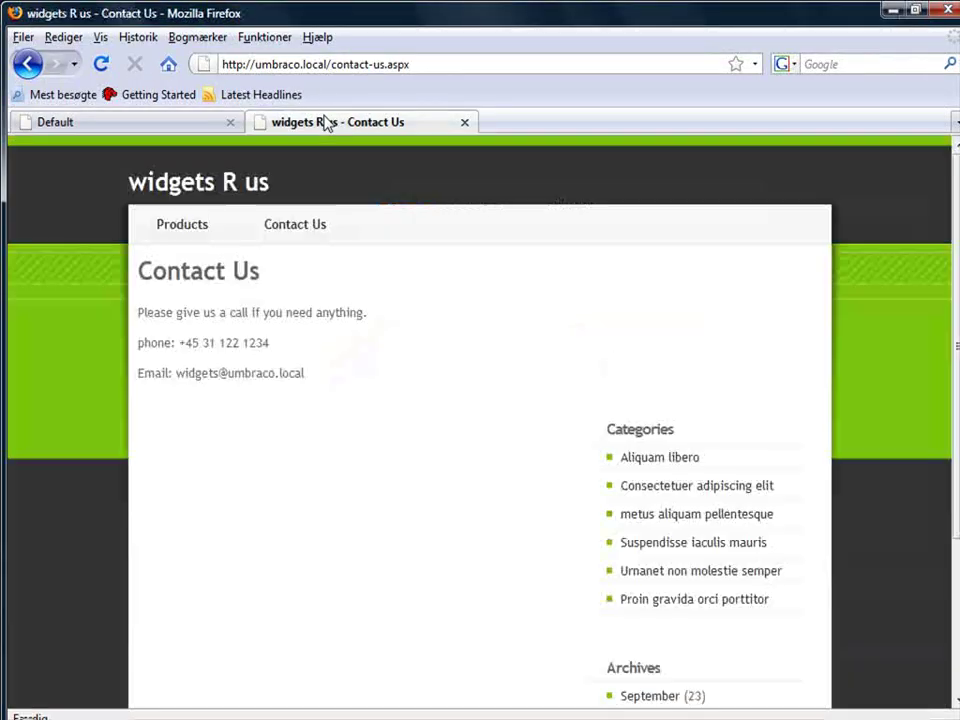
pyautogui.click(110, 70)
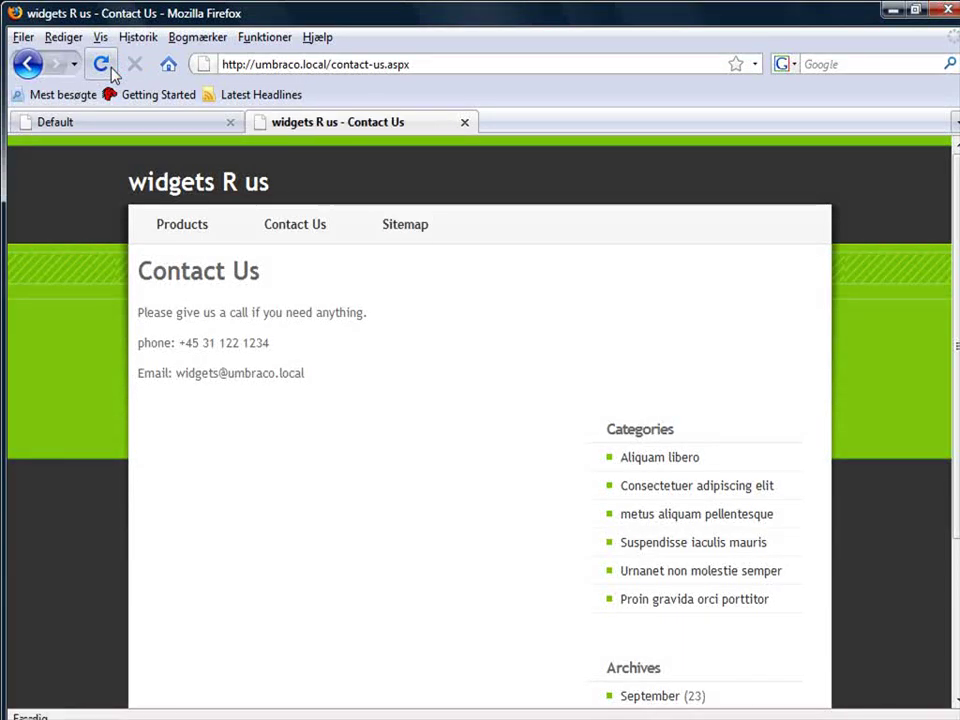
pyautogui.click(404, 227)
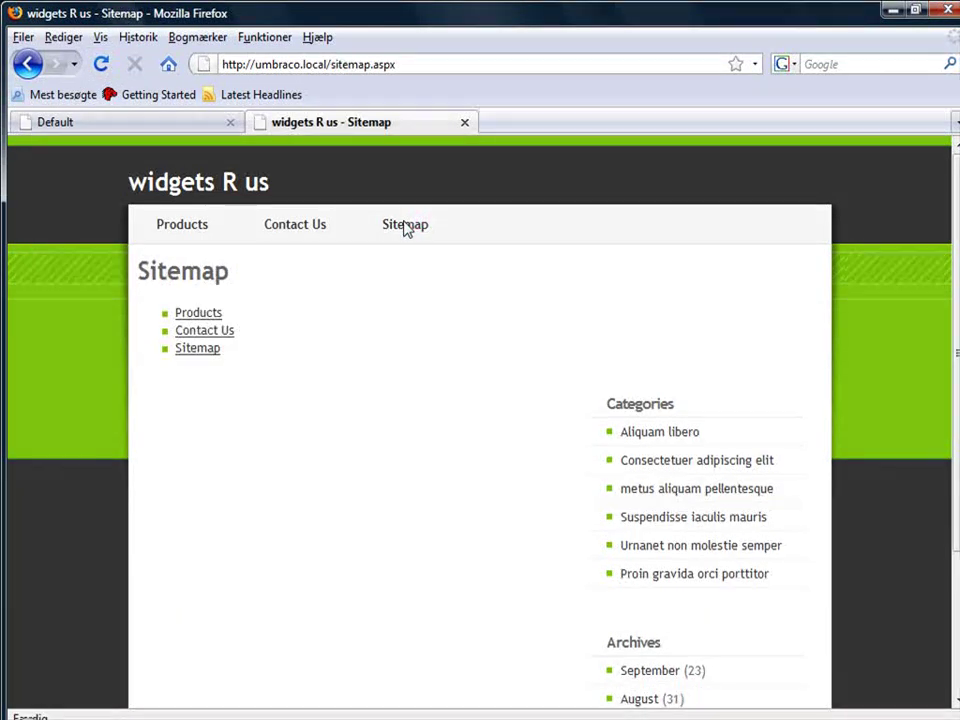
pyautogui.hotkey('alt', 'Tab')
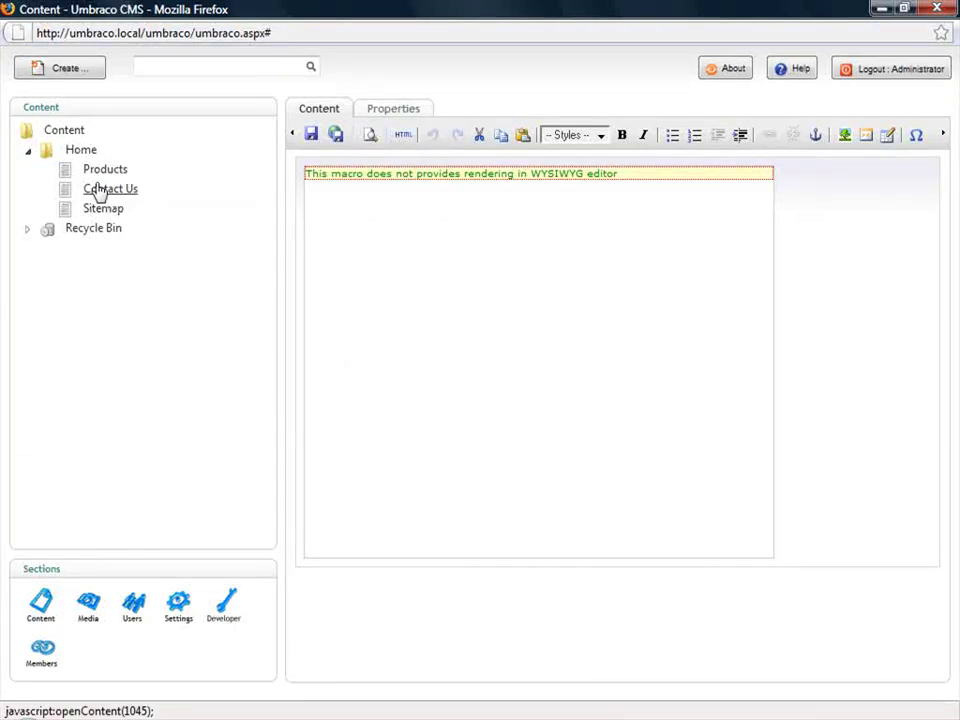
# - Create and publish a 'Chainsaw' Textpage under Products, then reload the site's Sitemap page
pyautogui.rightClick(100, 178)
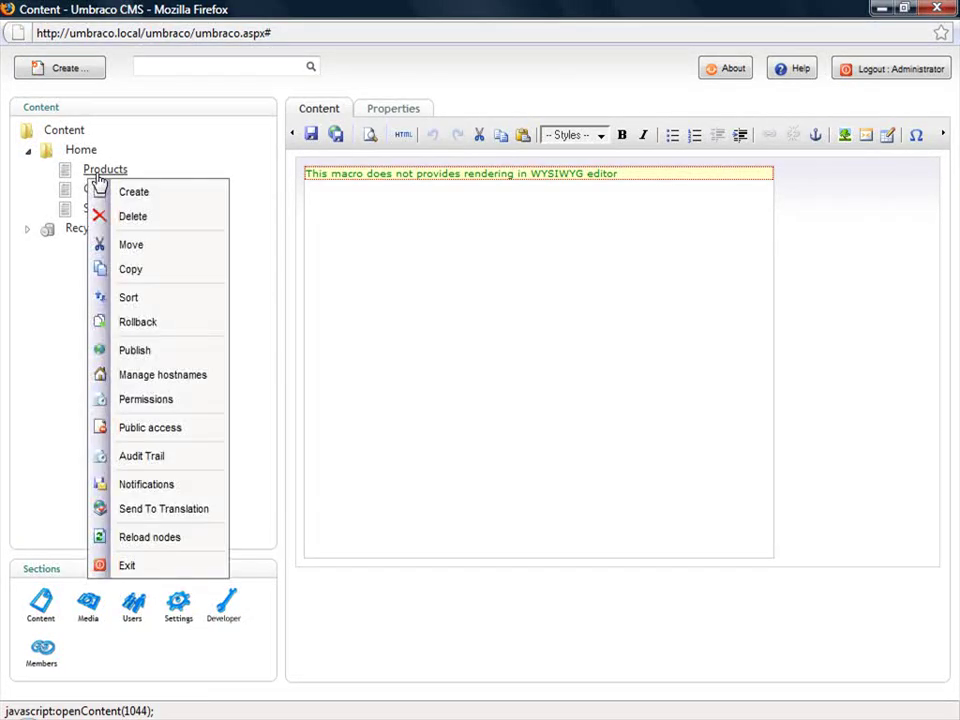
pyautogui.click(147, 199)
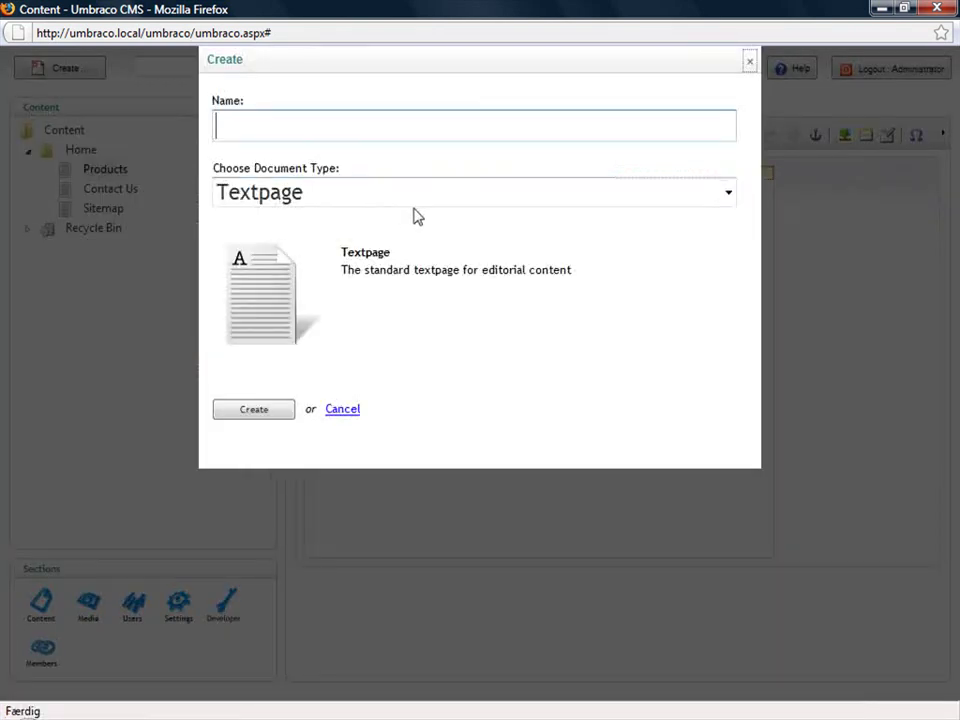
pyautogui.write('Chain')
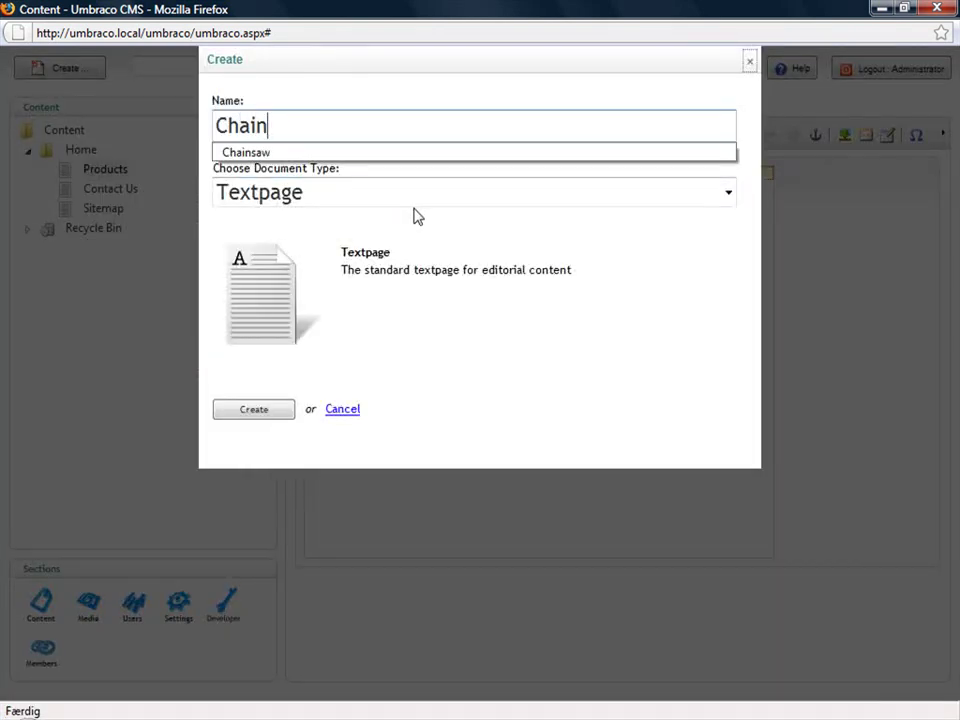
pyautogui.write('saw')
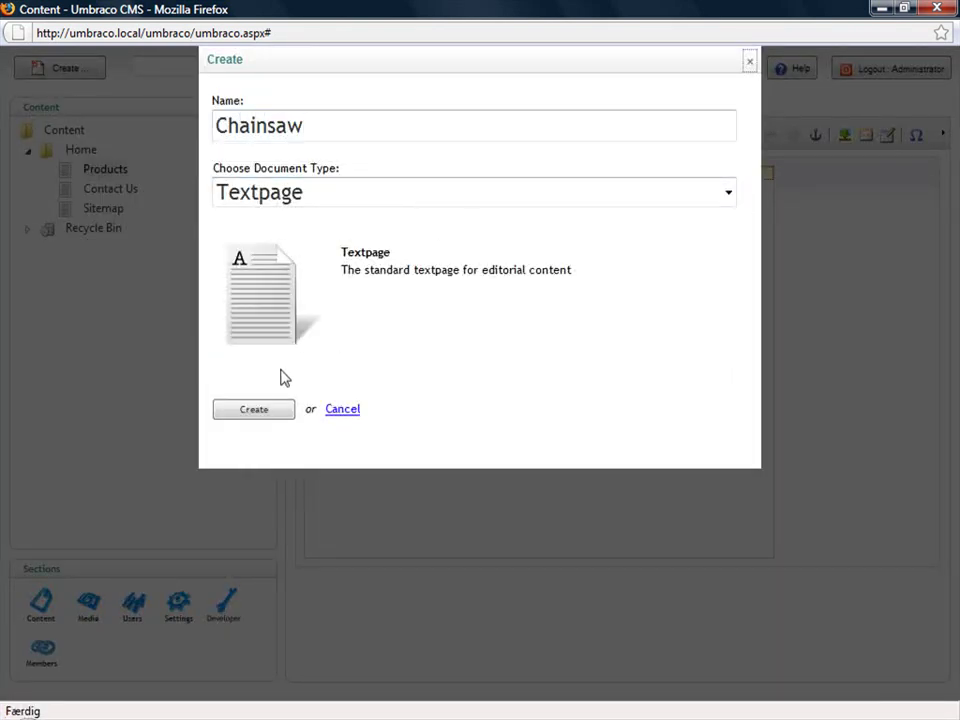
pyautogui.click(253, 406)
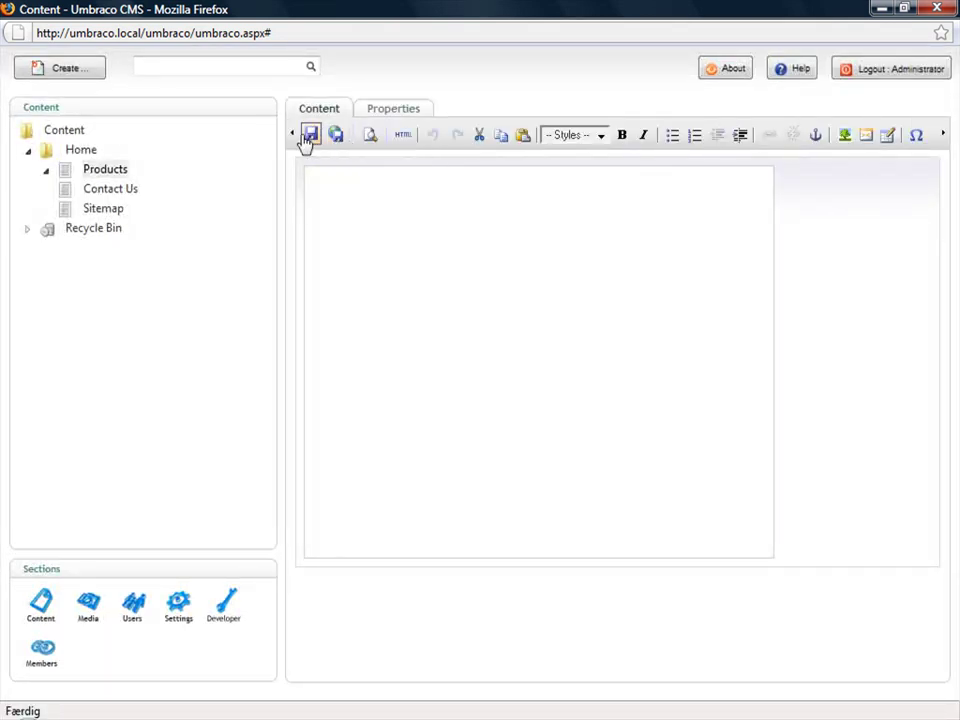
pyautogui.click(308, 138)
pyautogui.click(335, 135)
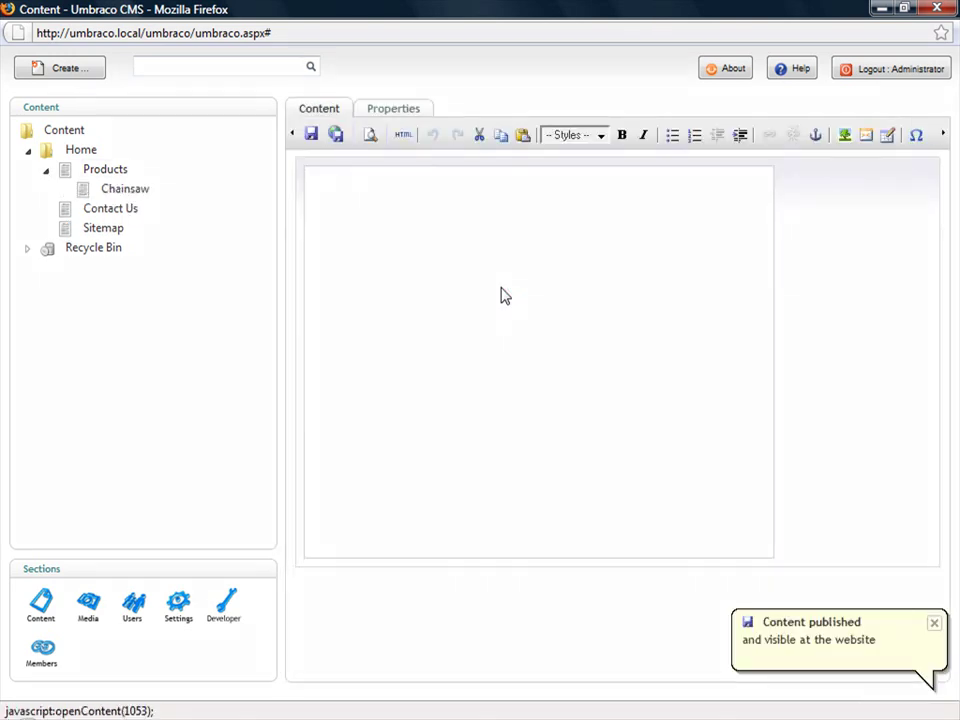
pyautogui.hotkey('alt', 'Tab')
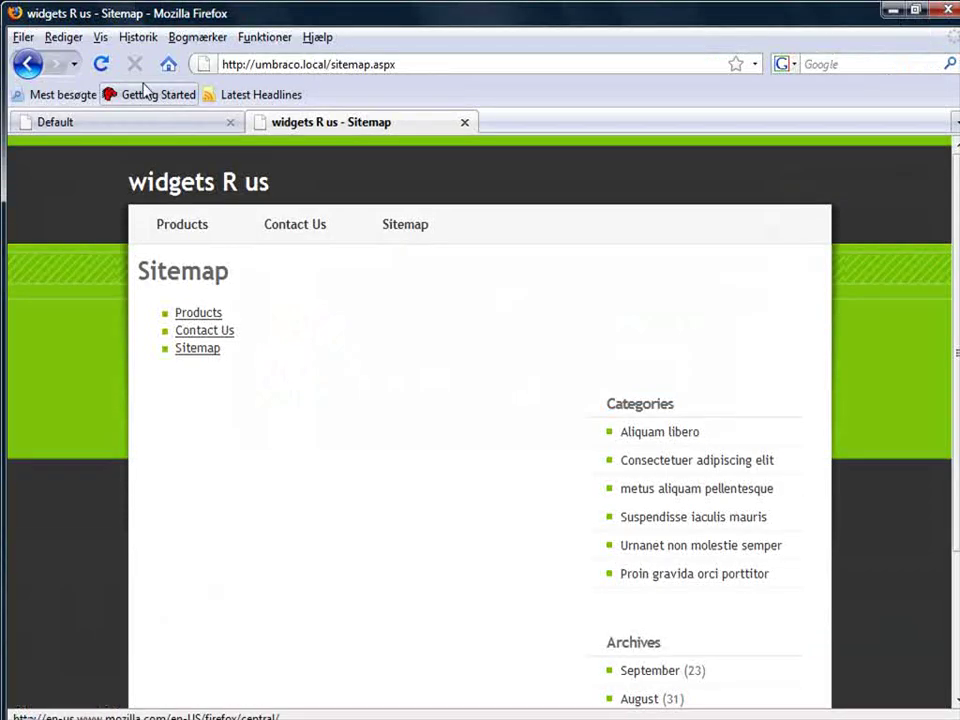
pyautogui.click(101, 66)
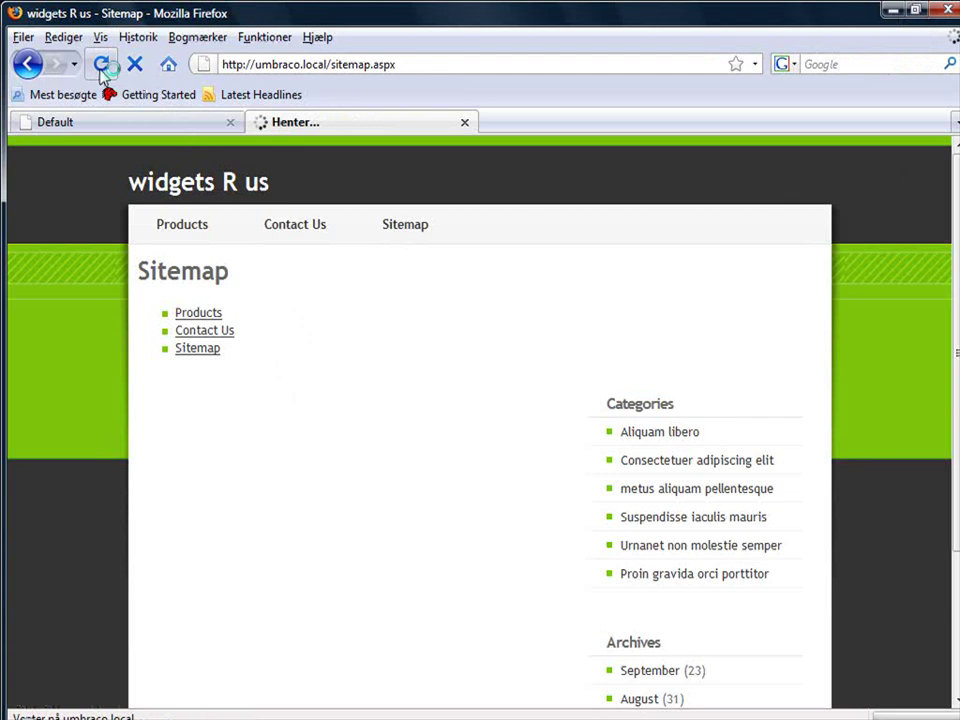